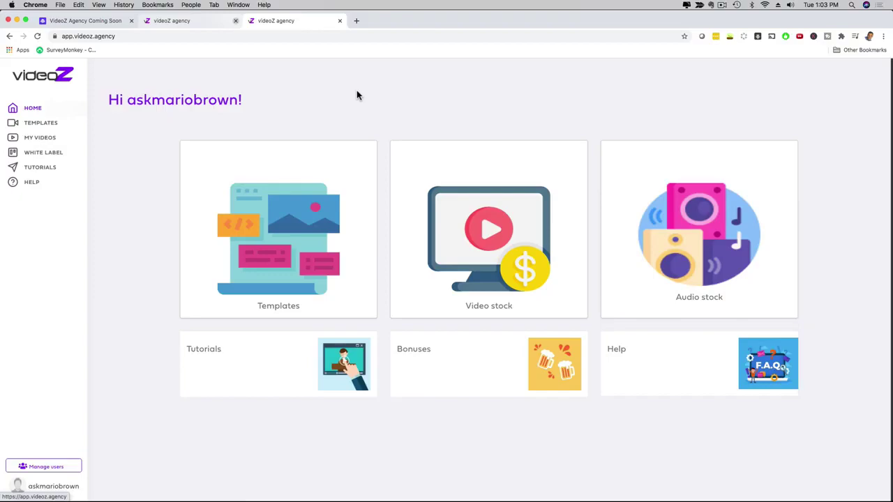
- Open the template gallery and scroll down and back up through the templates
{"action": "left_click", "coordinate": [292, 215]}
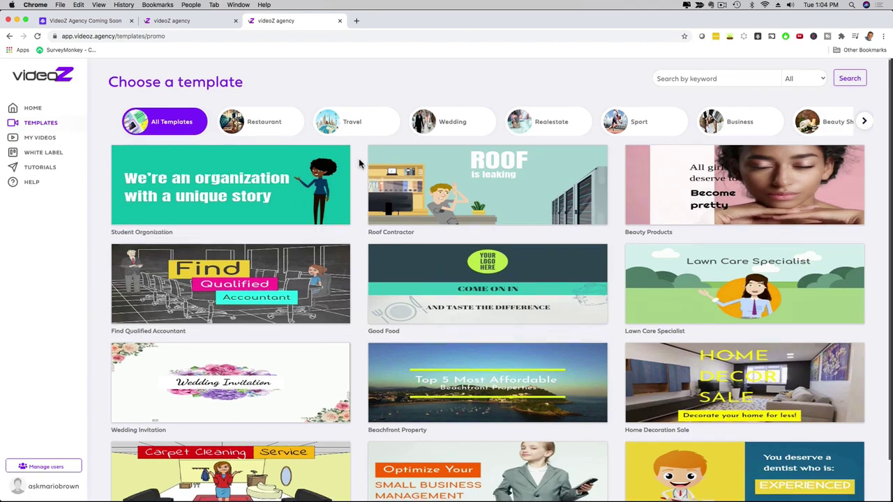
{"action": "scroll", "coordinate": [360, 162], "scroll_direction": "down", "scroll_amount": 1}
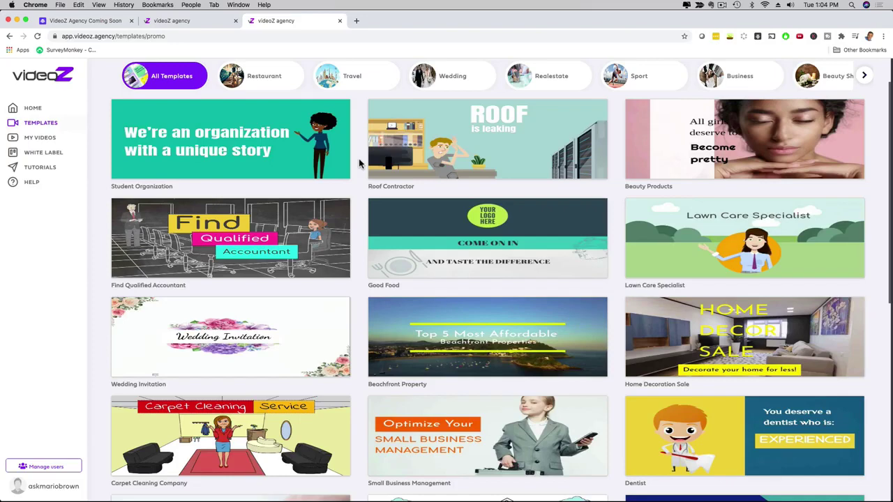
{"action": "scroll", "coordinate": [360, 163], "scroll_direction": "down", "scroll_amount": 4}
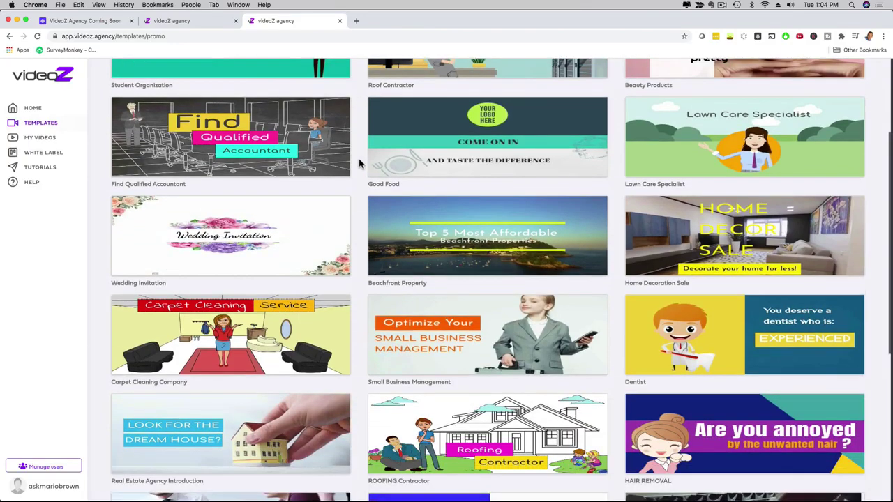
{"action": "scroll", "coordinate": [360, 163], "scroll_direction": "down", "scroll_amount": 3}
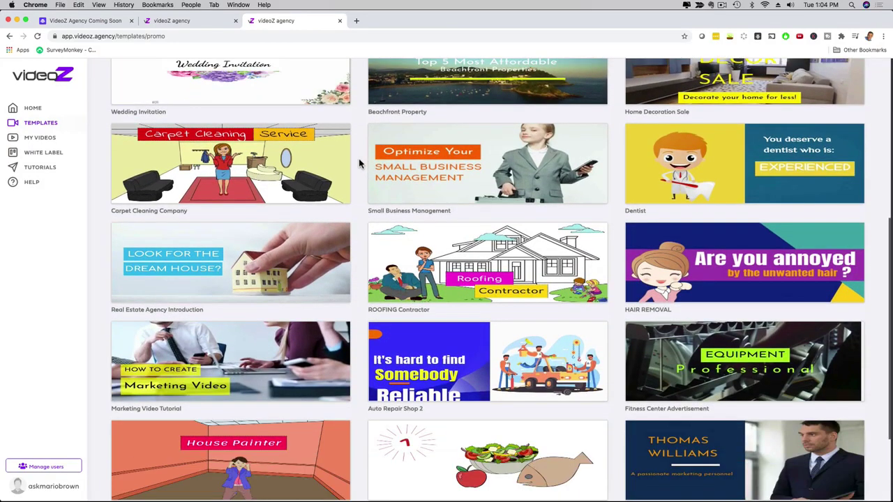
{"action": "scroll", "coordinate": [360, 162], "scroll_direction": "up", "scroll_amount": 6}
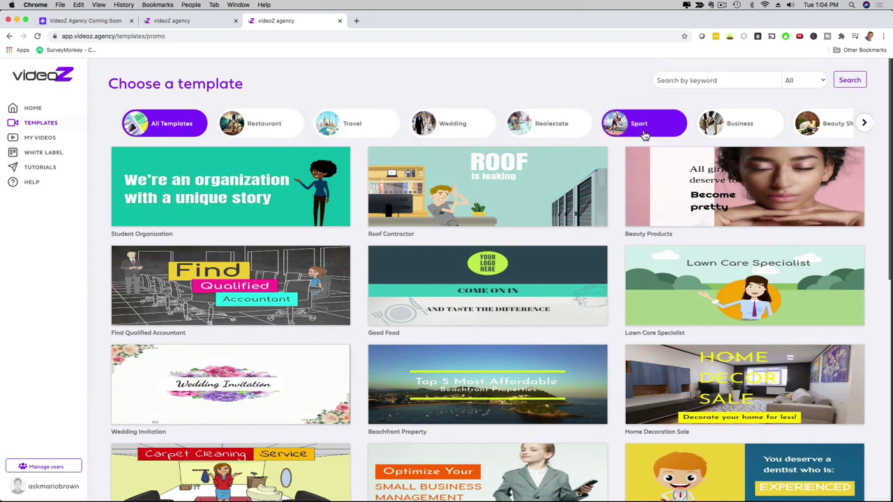
- Browse the Contractors and Professional template categories
{"action": "left_click", "coordinate": [864, 123]}
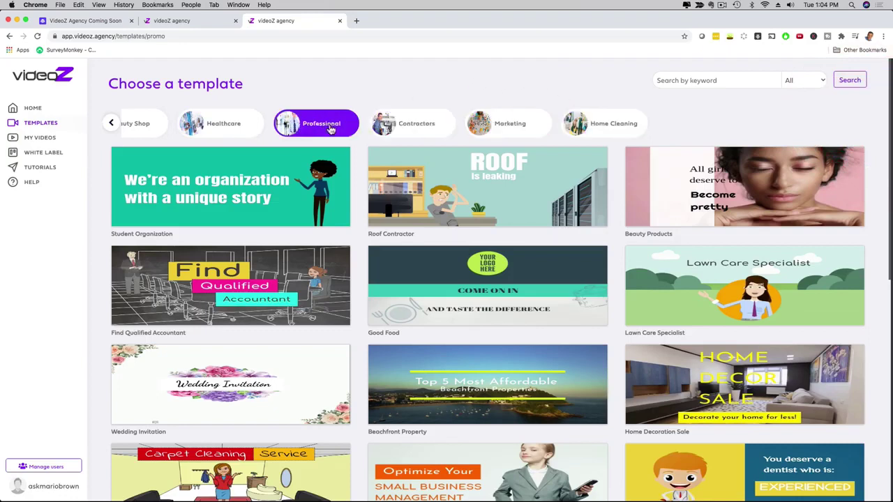
{"action": "left_click", "coordinate": [414, 128]}
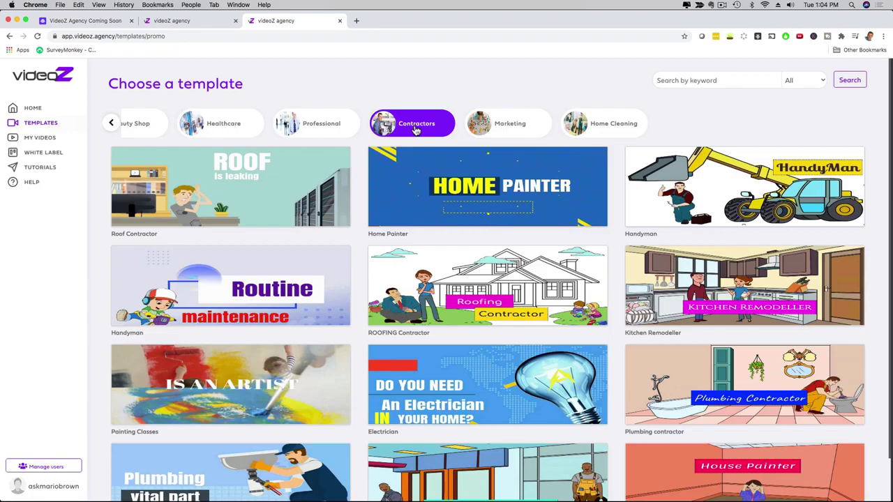
{"action": "scroll", "coordinate": [398, 174], "scroll_direction": "down", "scroll_amount": 2}
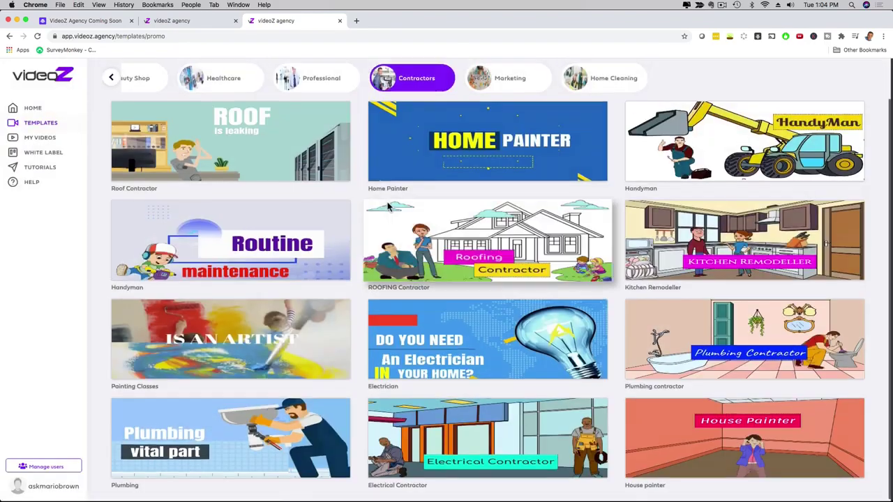
{"action": "scroll", "coordinate": [370, 199], "scroll_direction": "up", "scroll_amount": 1}
{"action": "left_click", "coordinate": [336, 95]}
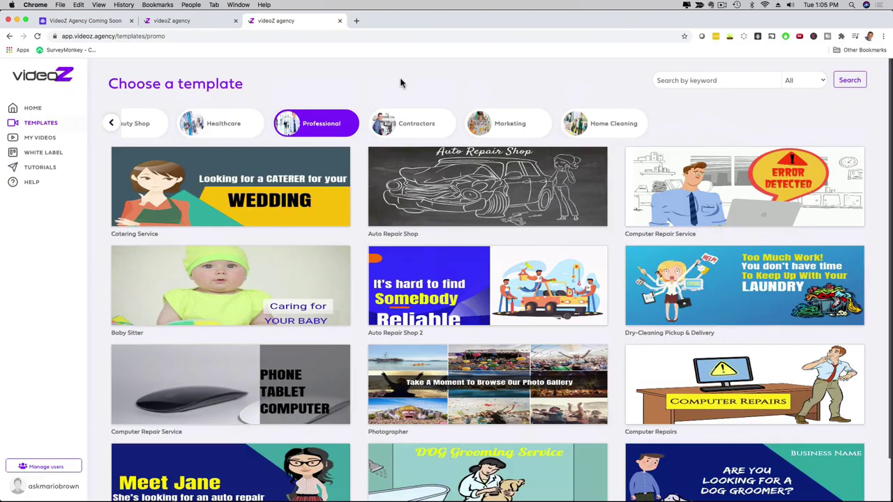
- Filter the gallery to the Restaurant templates and scroll through them
{"action": "left_click", "coordinate": [111, 122]}
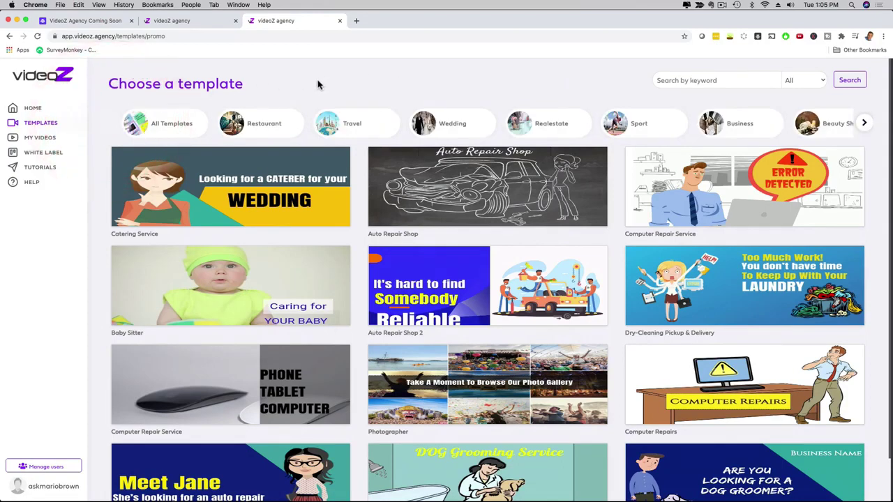
{"action": "left_click", "coordinate": [271, 126]}
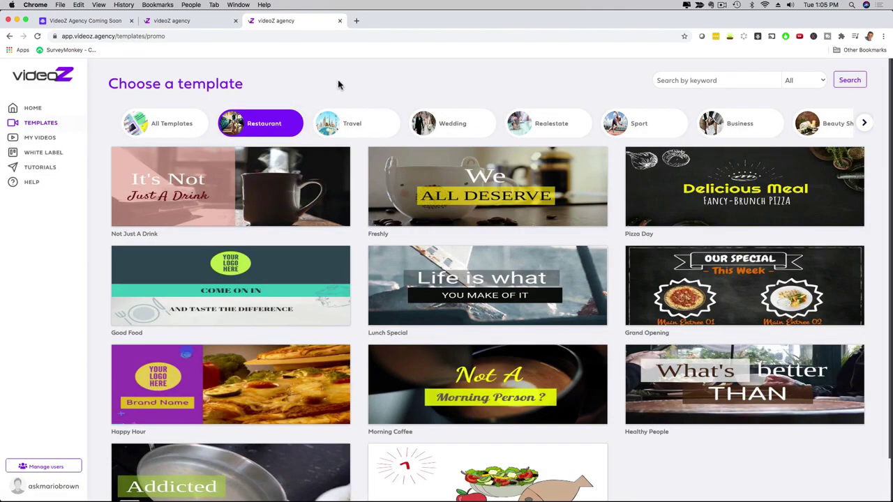
{"action": "scroll", "coordinate": [366, 244], "scroll_direction": "down", "scroll_amount": 1}
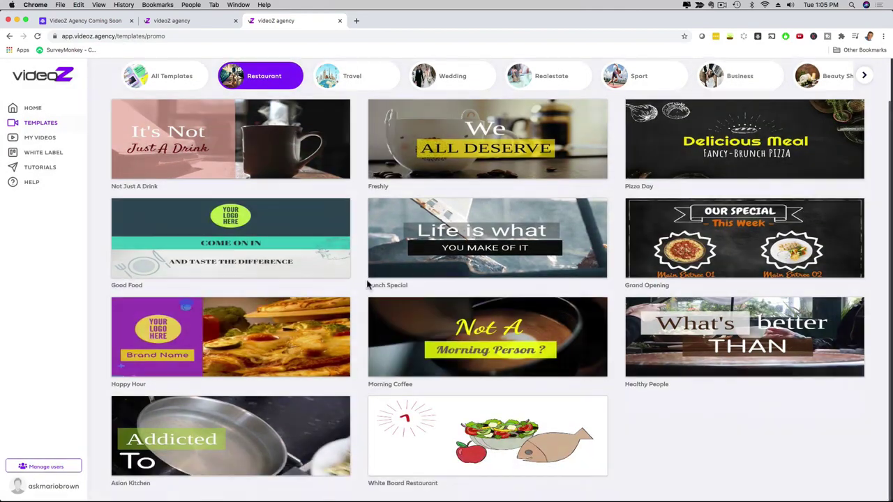
- Open the White Board Restaurant preview, play it with the volume raised, then pause
{"action": "left_click", "coordinate": [402, 410]}
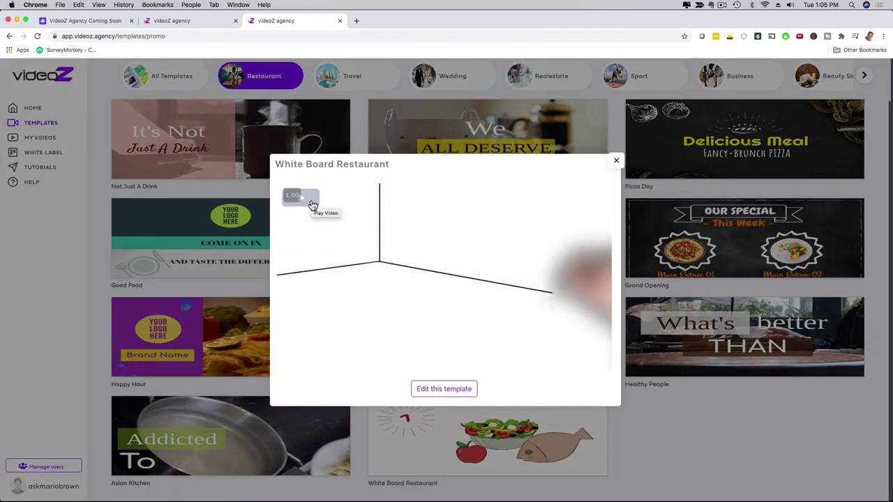
{"action": "left_click", "coordinate": [312, 203]}
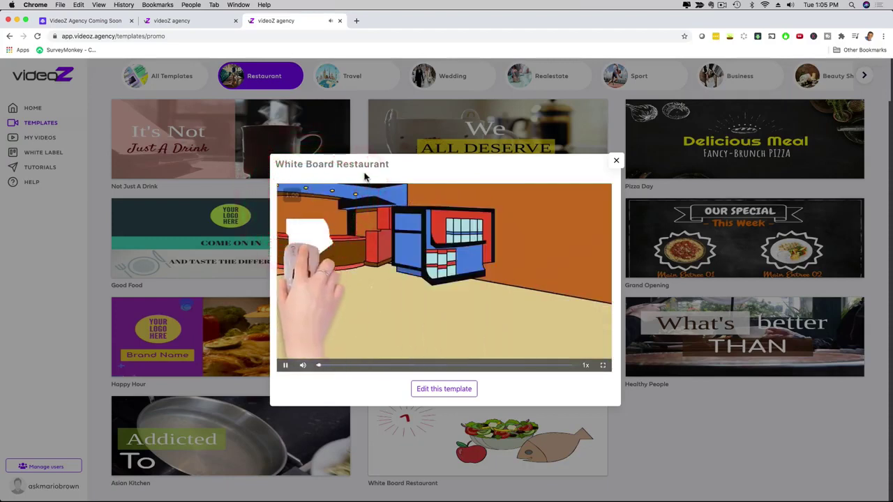
{"action": "key", "text": "XF86AudioRaiseVolume"}
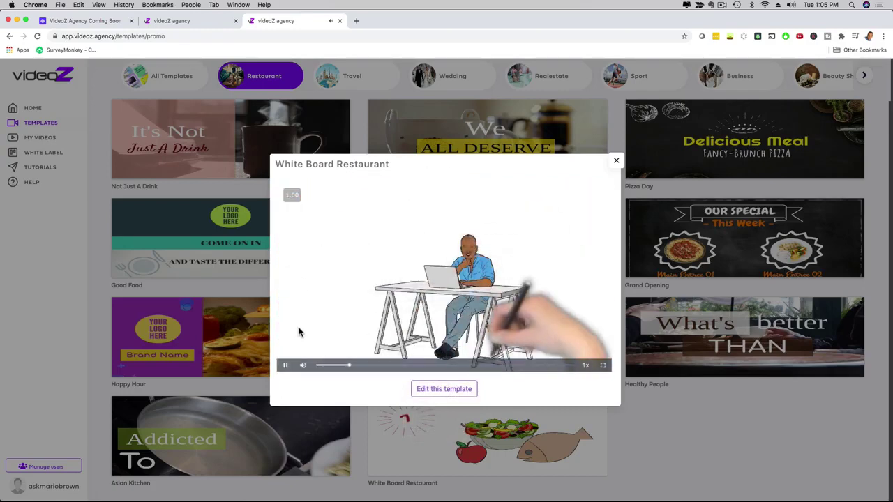
{"action": "left_click", "coordinate": [285, 364]}
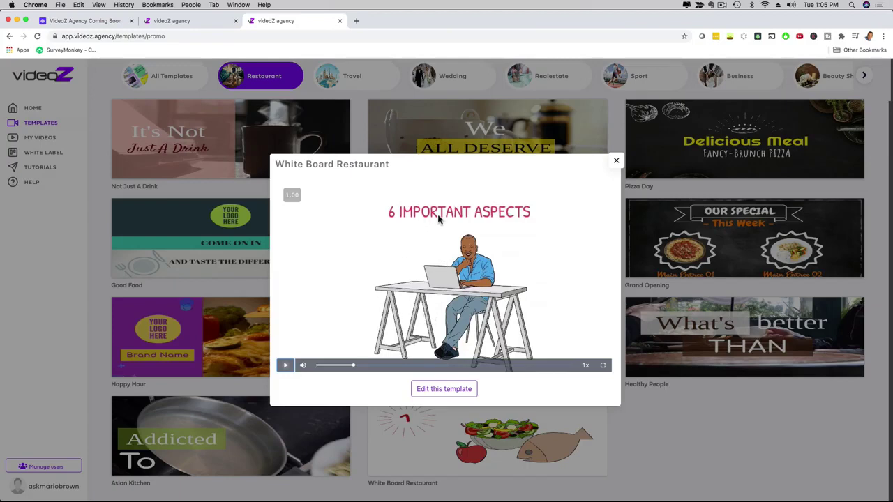
- Skip the preview to about 0:54 and play through to the contact-details screen
{"action": "left_click", "coordinate": [509, 365]}
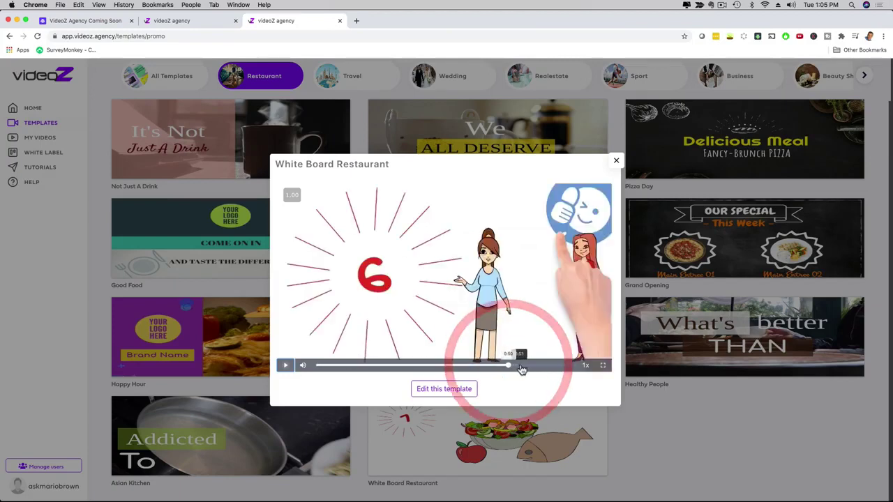
{"action": "left_click", "coordinate": [522, 366]}
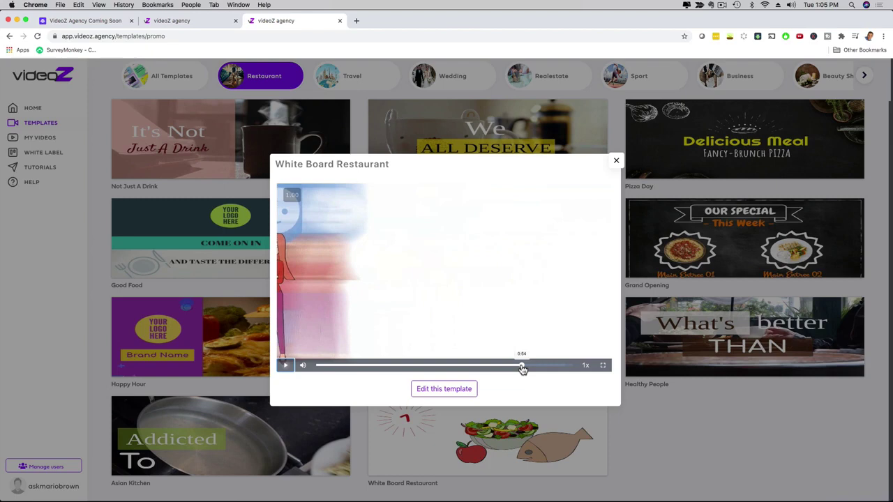
{"action": "left_click", "coordinate": [285, 365]}
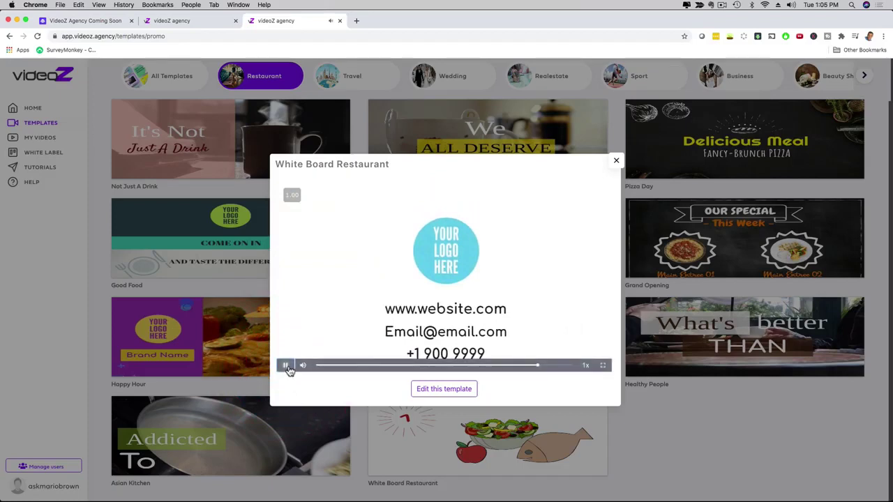
{"action": "left_click", "coordinate": [285, 364]}
- Open White Board Restaurant in the editor and play then pause the first slide
{"action": "left_click", "coordinate": [433, 390]}
{"action": "left_click", "coordinate": [444, 294]}
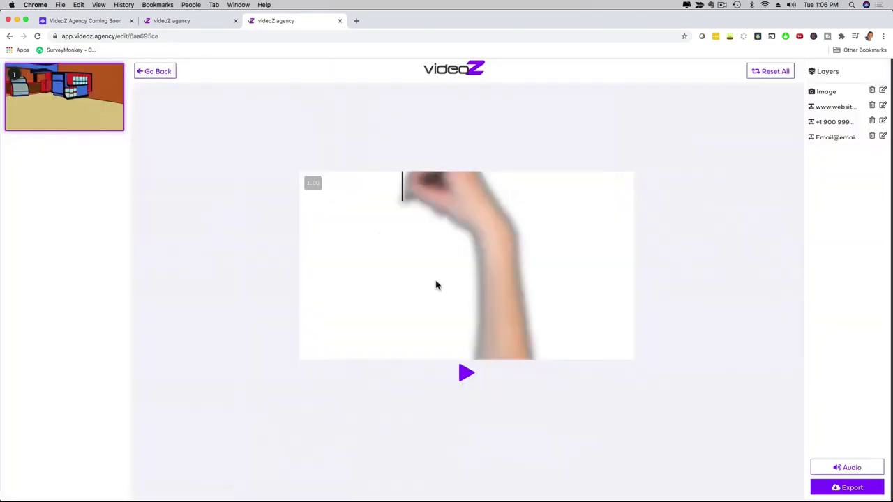
{"action": "left_click", "coordinate": [465, 372]}
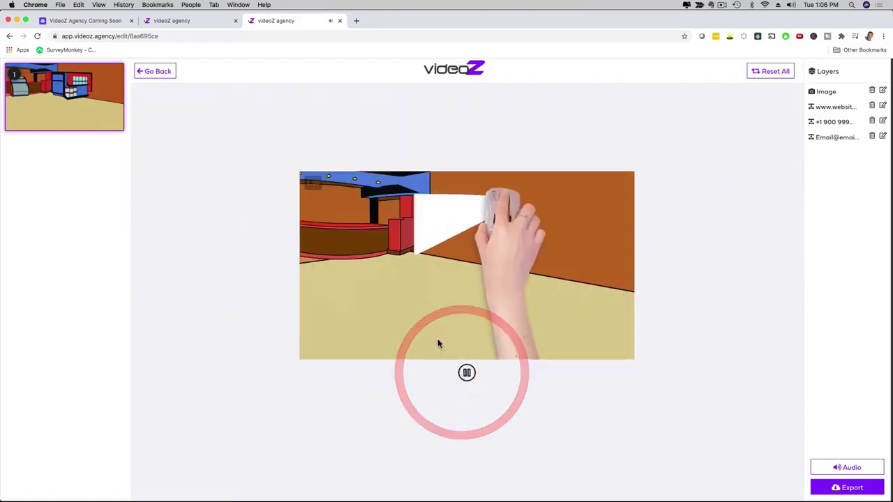
{"action": "left_click", "coordinate": [466, 373]}
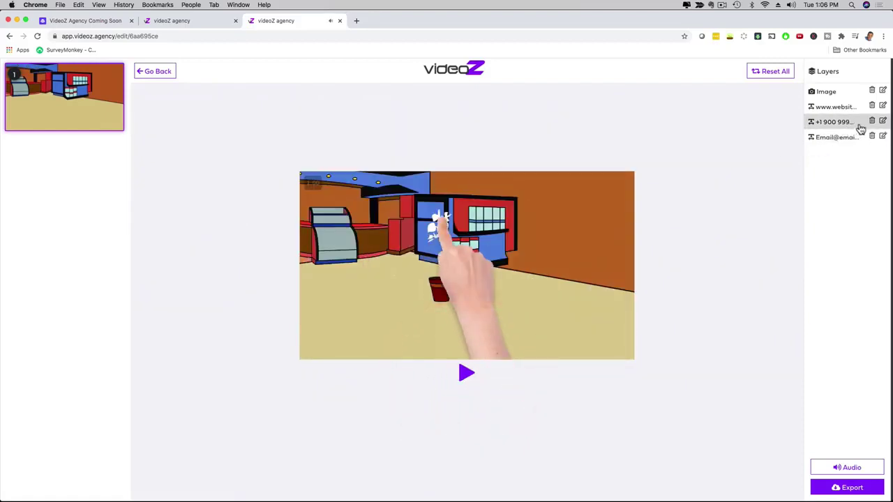
- Replace the phone text layer with the new phone number and save it
{"action": "left_click", "coordinate": [882, 105]}
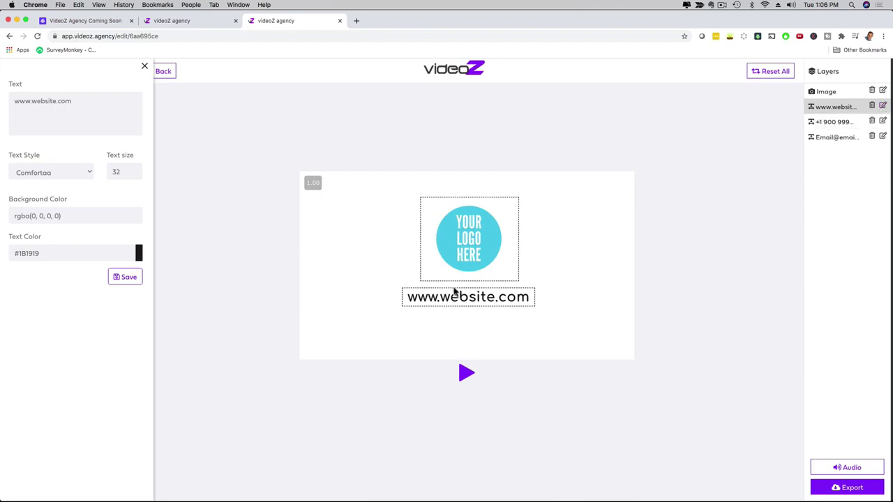
{"action": "left_click", "coordinate": [882, 121]}
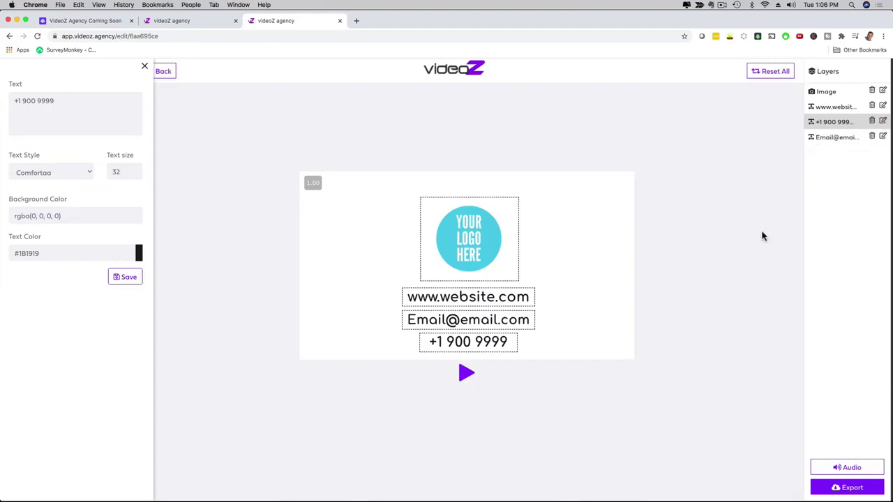
{"action": "left_click", "coordinate": [479, 342]}
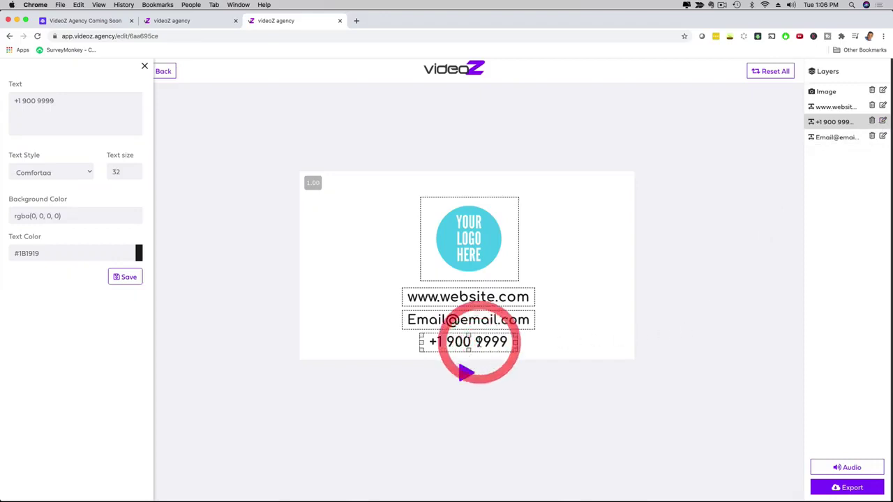
{"action": "left_click_drag", "start_coordinate": [87, 103], "coordinate": [14, 100]}
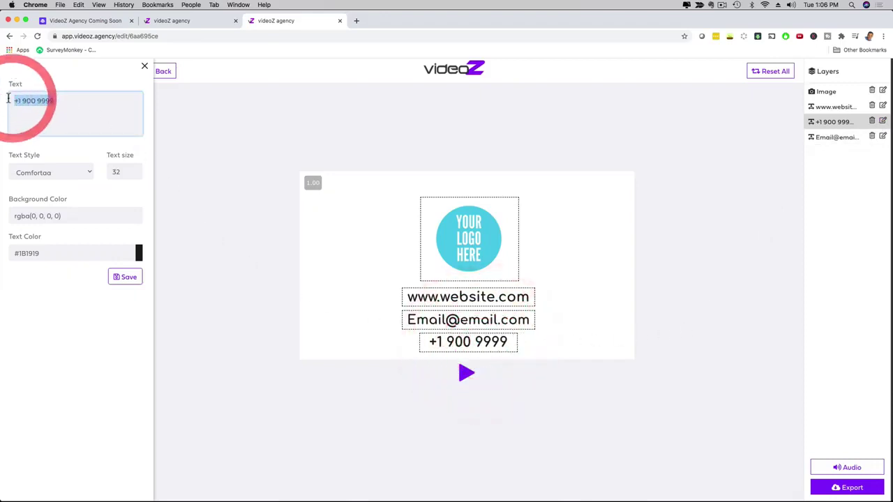
{"action": "type", "text": "777 888 999"}
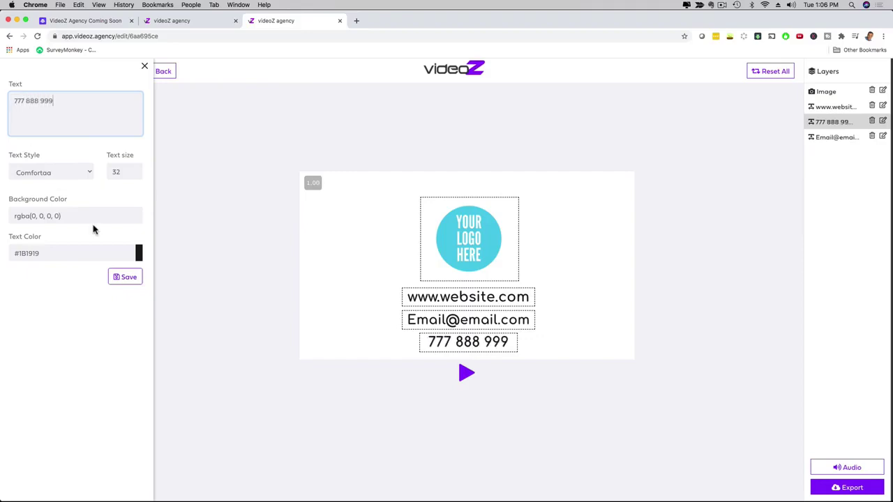
{"action": "left_click", "coordinate": [130, 281]}
{"action": "left_click", "coordinate": [121, 279]}
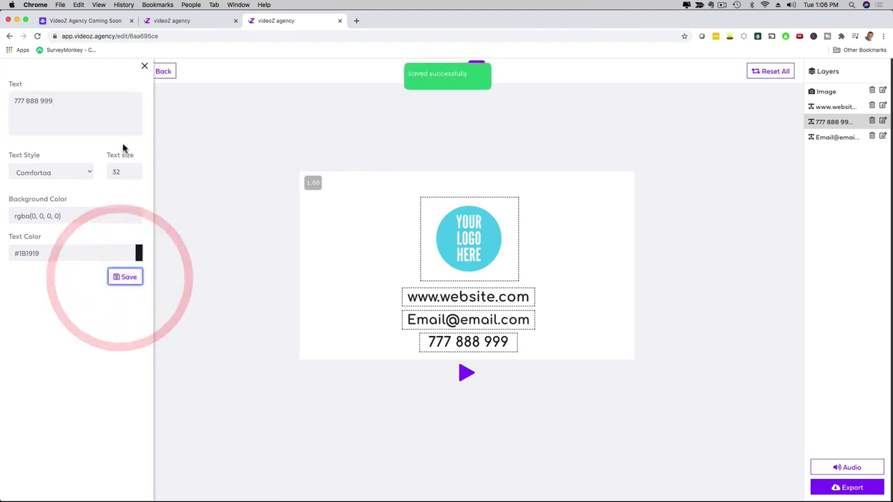
{"action": "left_click", "coordinate": [144, 68]}
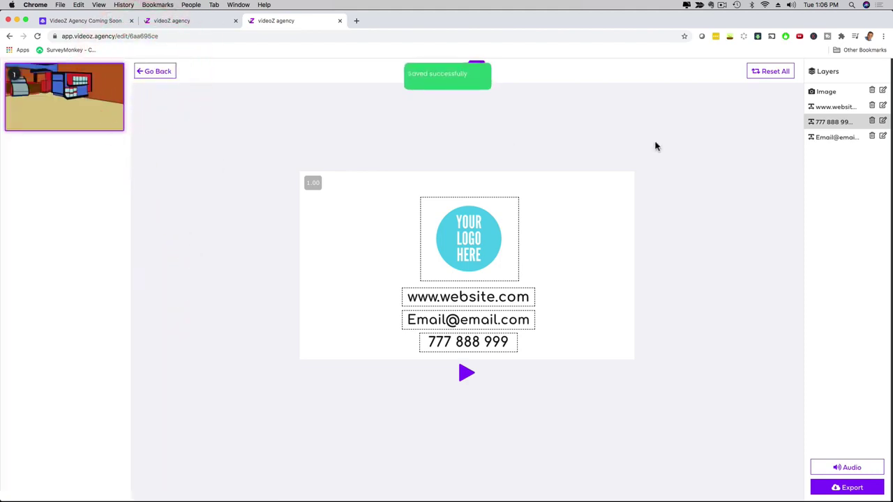
- Replace the placeholder e-mail line with the contact's e-mail address and save
{"action": "left_click", "coordinate": [493, 322]}
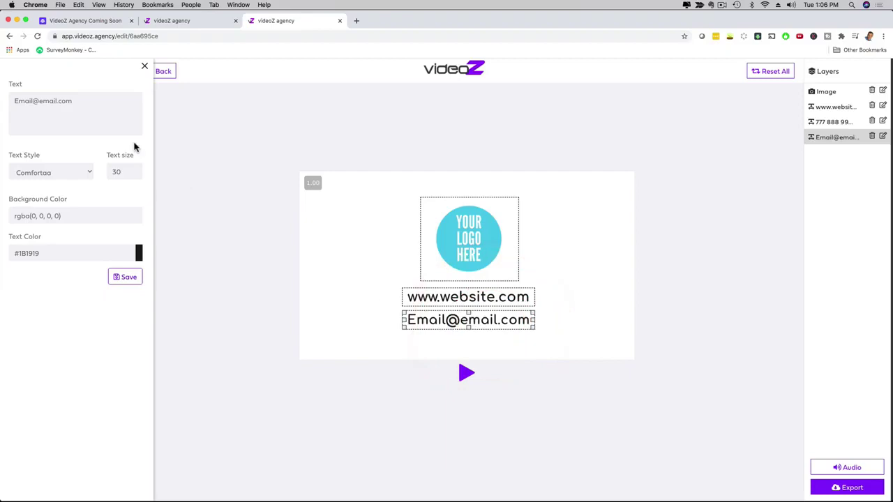
{"action": "left_click_drag", "start_coordinate": [72, 100], "coordinate": [8, 105]}
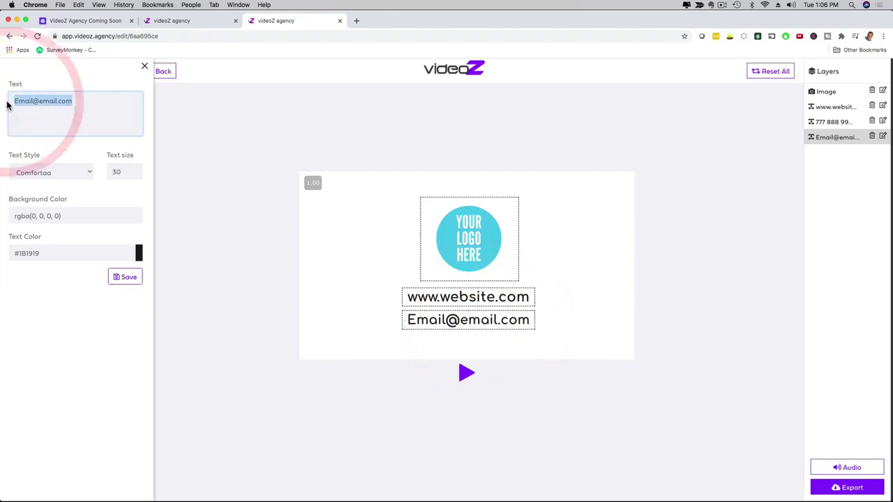
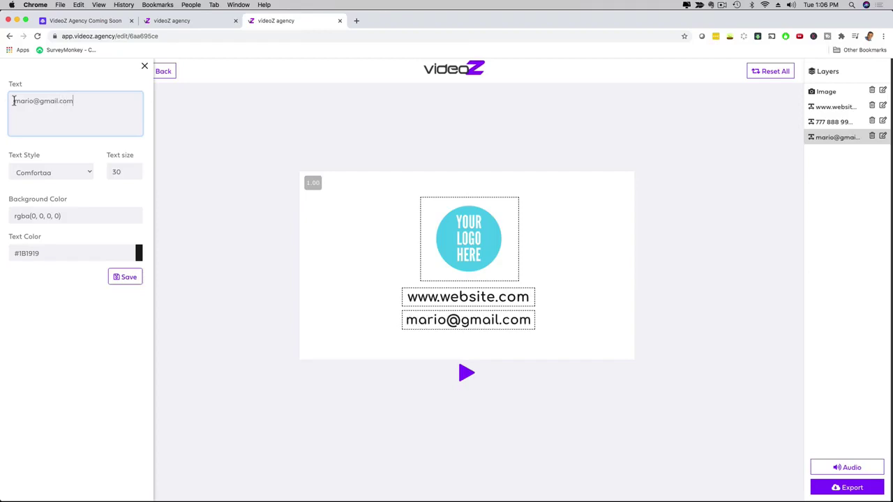
{"action": "left_click", "coordinate": [114, 280]}
{"action": "left_click", "coordinate": [145, 66]}
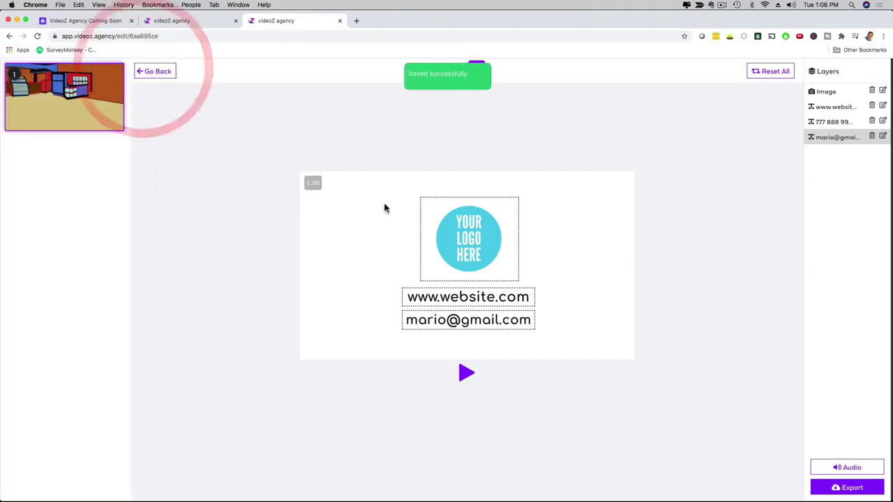
- Play and pause the background music in the Audio controls, then open the track library
{"action": "left_click", "coordinate": [455, 230]}
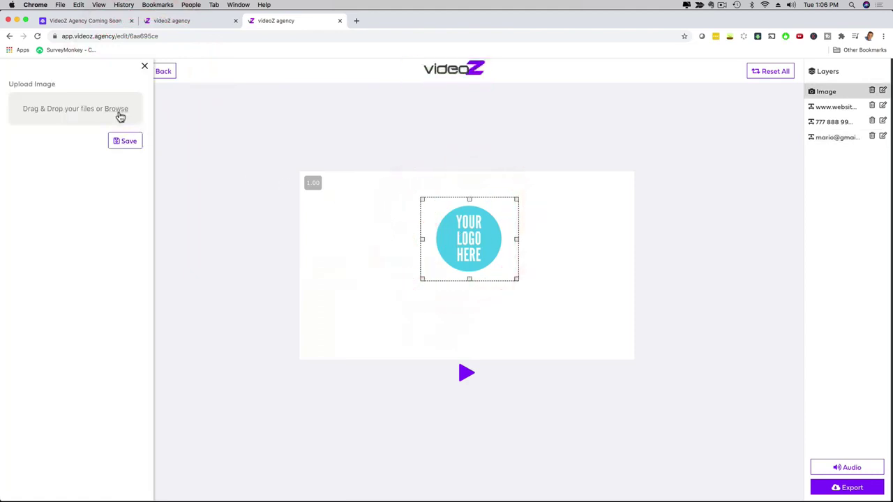
{"action": "left_click", "coordinate": [883, 136]}
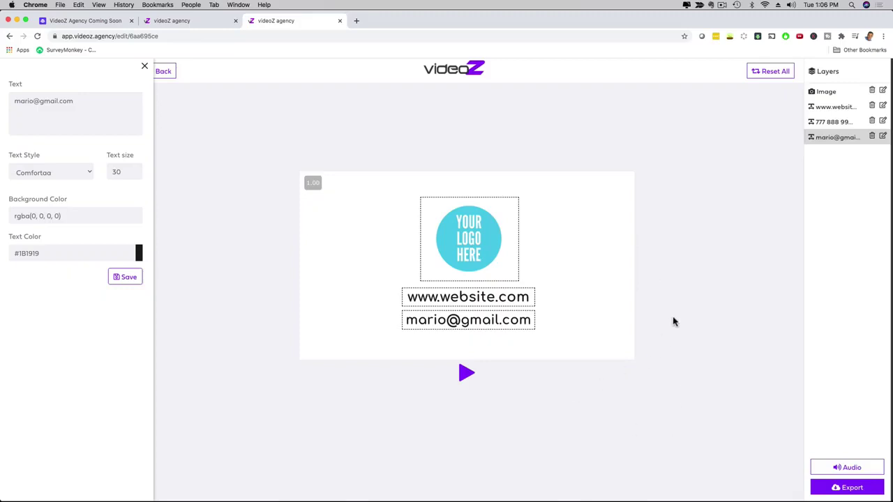
{"action": "left_click", "coordinate": [846, 471]}
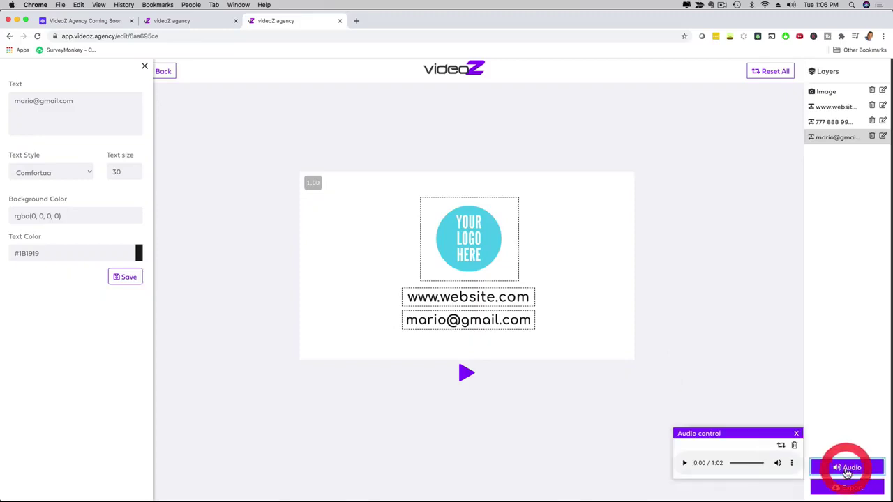
{"action": "left_click", "coordinate": [684, 463]}
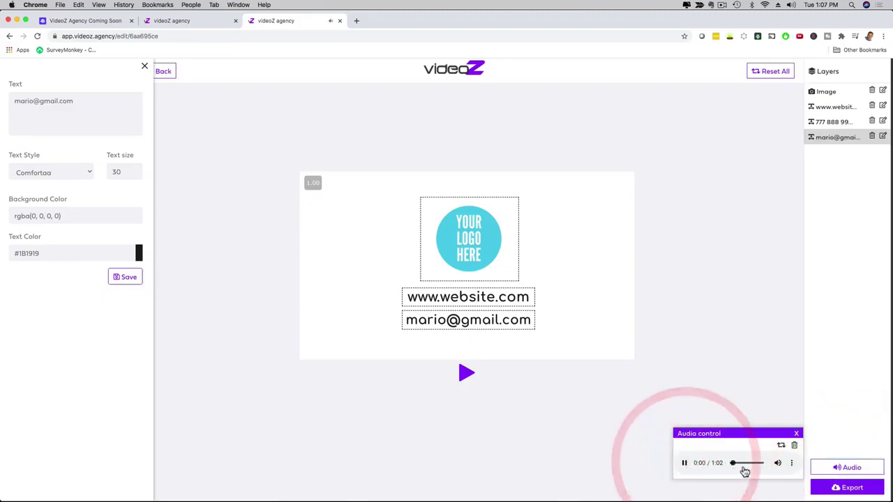
{"action": "left_click", "coordinate": [684, 463]}
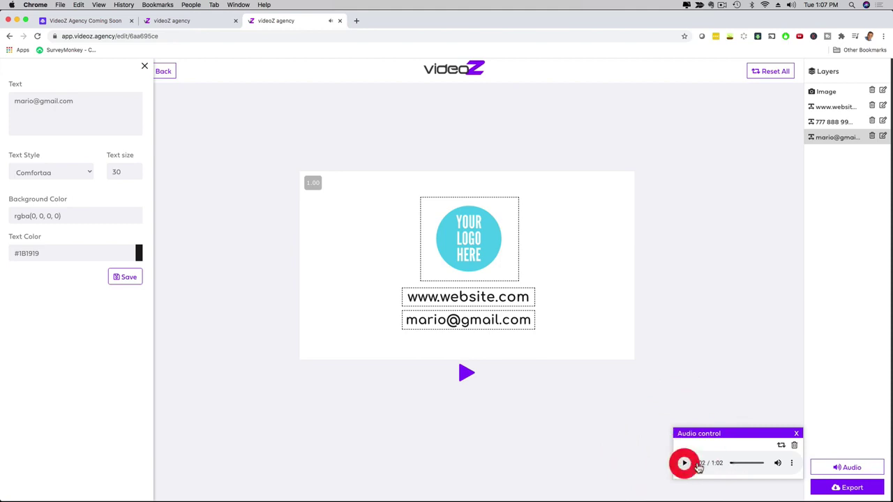
{"action": "left_click", "coordinate": [781, 446]}
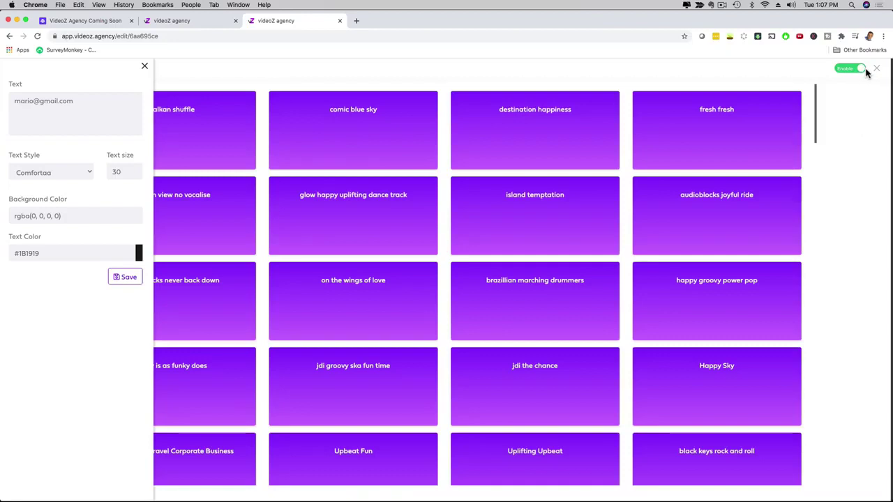
- Disable the background music and close the audio library
{"action": "left_click", "coordinate": [862, 70]}
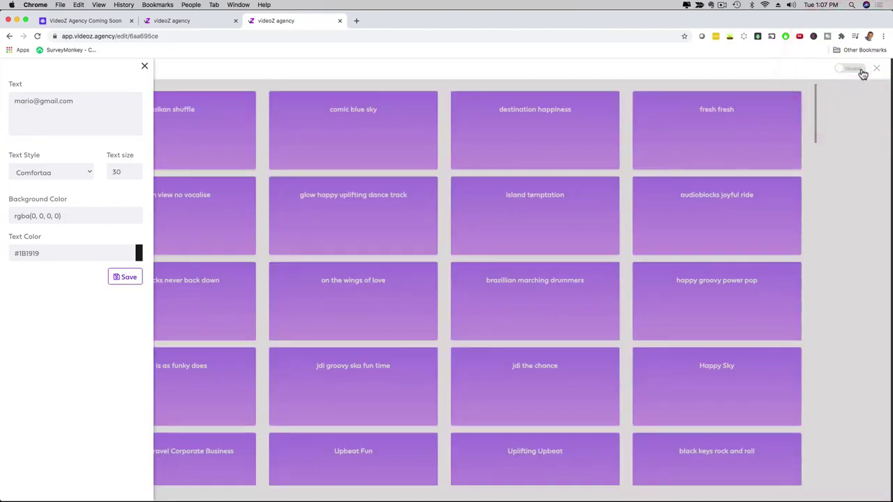
{"action": "left_click", "coordinate": [874, 69]}
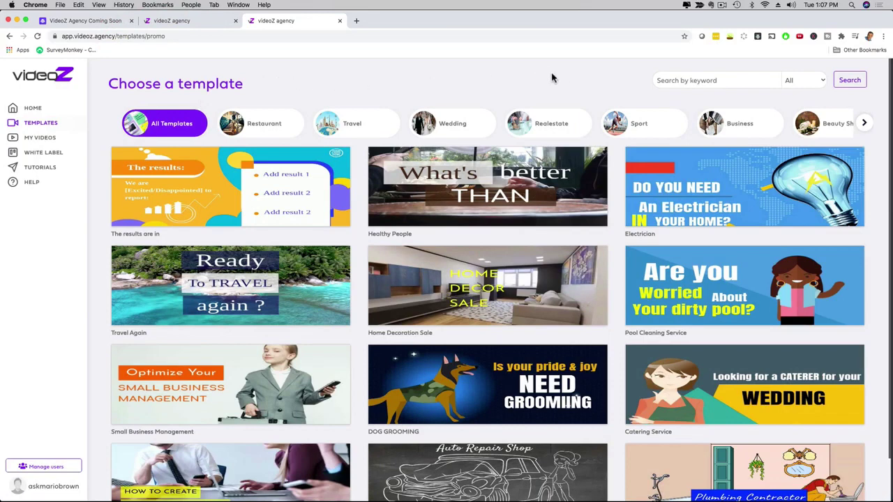
- Filter to Healthcare templates and start playing the Healthcare center preview
{"action": "left_click", "coordinate": [864, 123]}
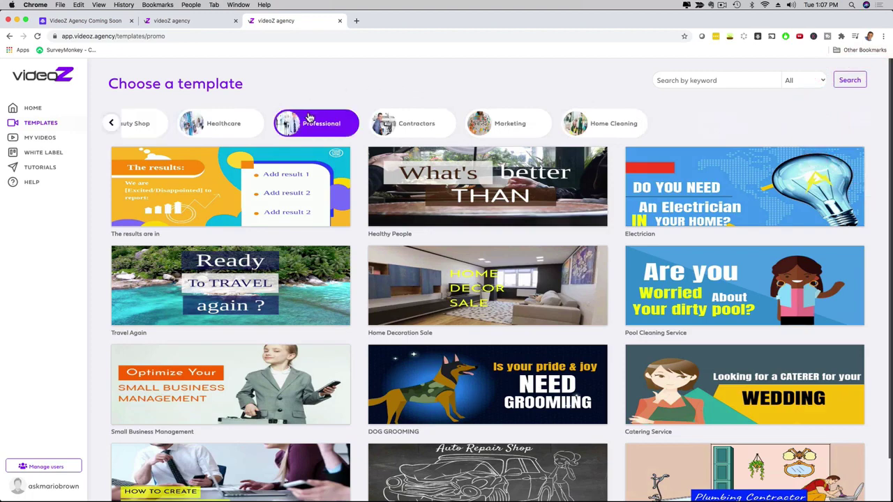
{"action": "left_click", "coordinate": [227, 126]}
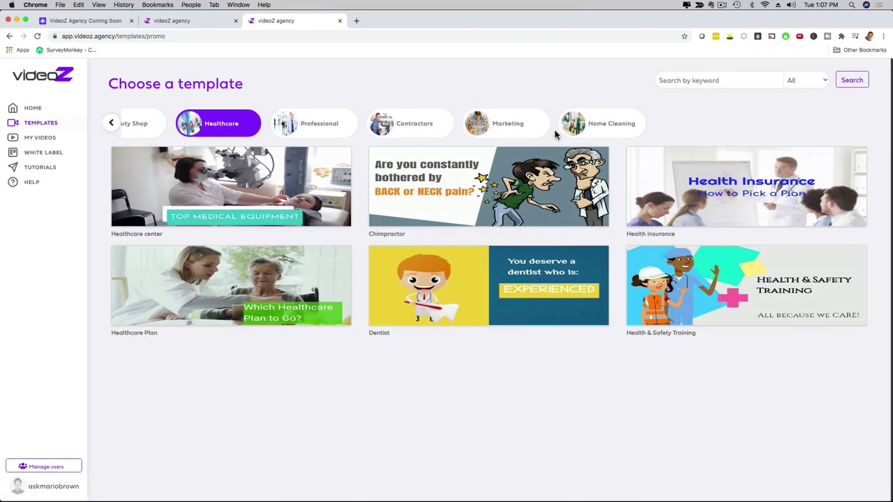
{"action": "left_click", "coordinate": [148, 216]}
{"action": "left_click", "coordinate": [309, 200]}
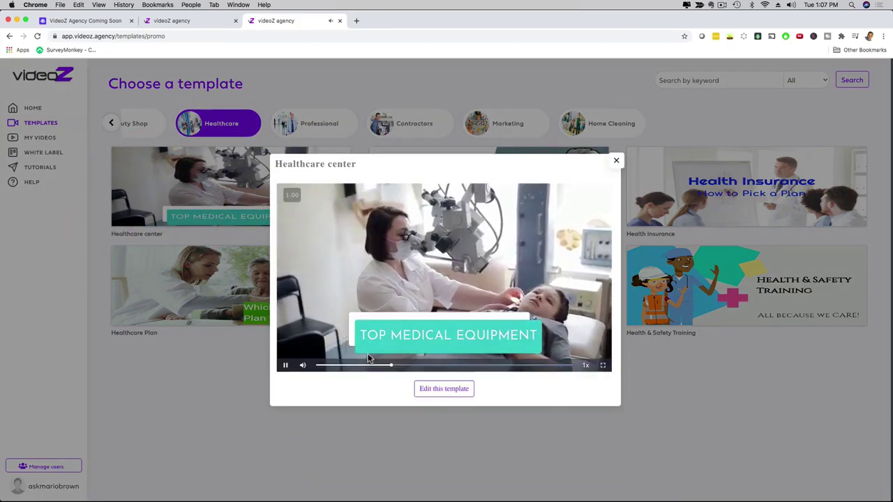
- Pause the preview, then view scenes 2, 3 and 4 before returning to scene 1
{"action": "left_click", "coordinate": [285, 365]}
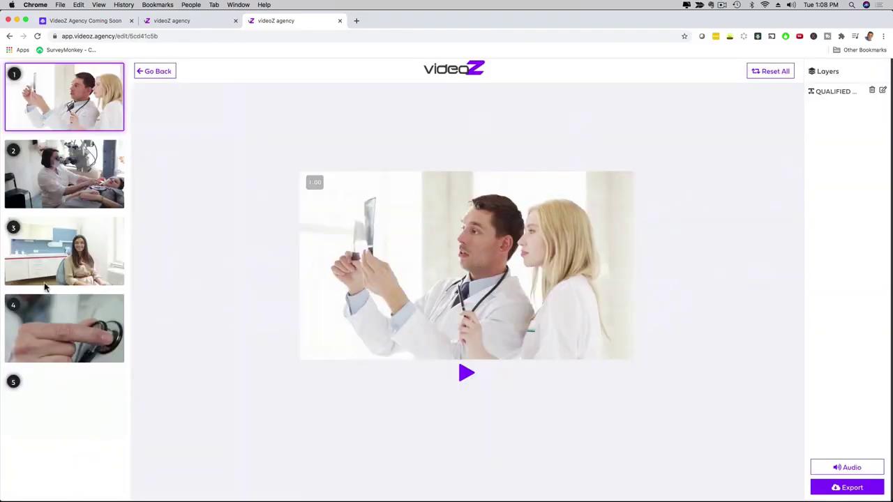
{"action": "left_click", "coordinate": [63, 170]}
{"action": "left_click", "coordinate": [59, 245]}
{"action": "left_click", "coordinate": [57, 315]}
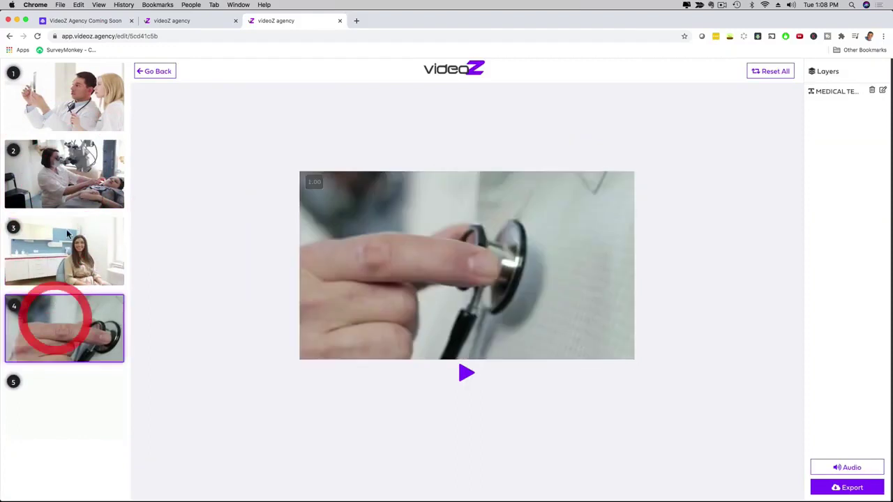
{"action": "left_click", "coordinate": [66, 122]}
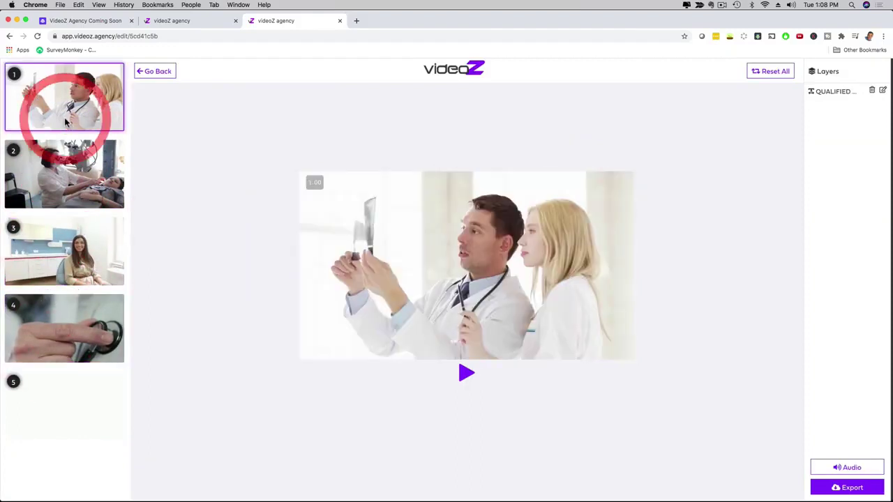
- Replace the QUALIFIED MEDICAL TEAM banner with 'Medical Equipment In Miami' in Josefin Sans and save
{"action": "left_click", "coordinate": [883, 90]}
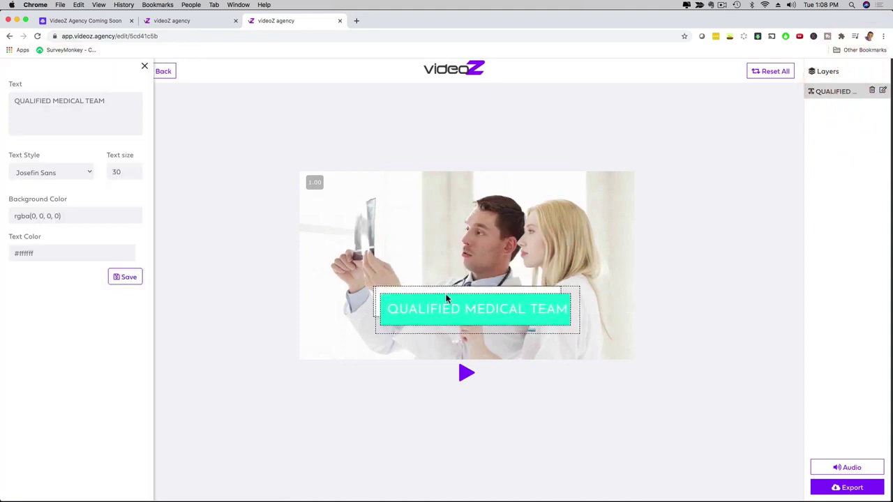
{"action": "left_click", "coordinate": [419, 314]}
{"action": "left_click_drag", "start_coordinate": [14, 101], "coordinate": [106, 102]}
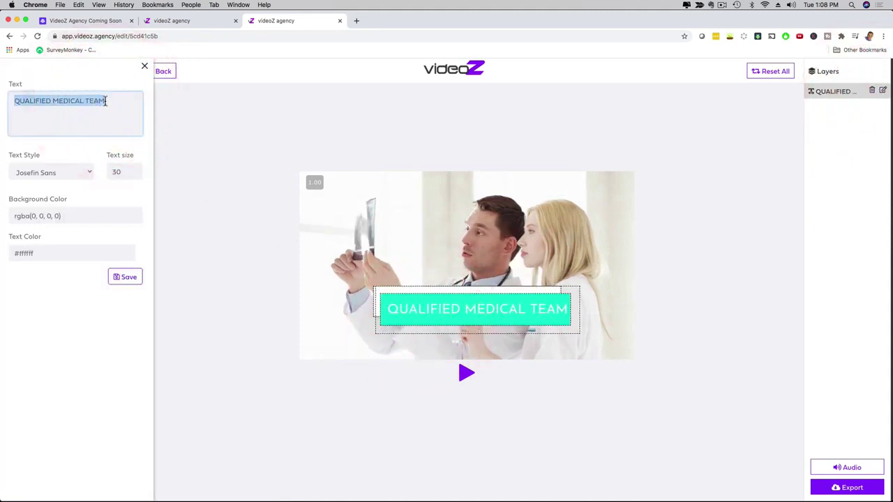
{"action": "type", "text": "Medical Equ"}
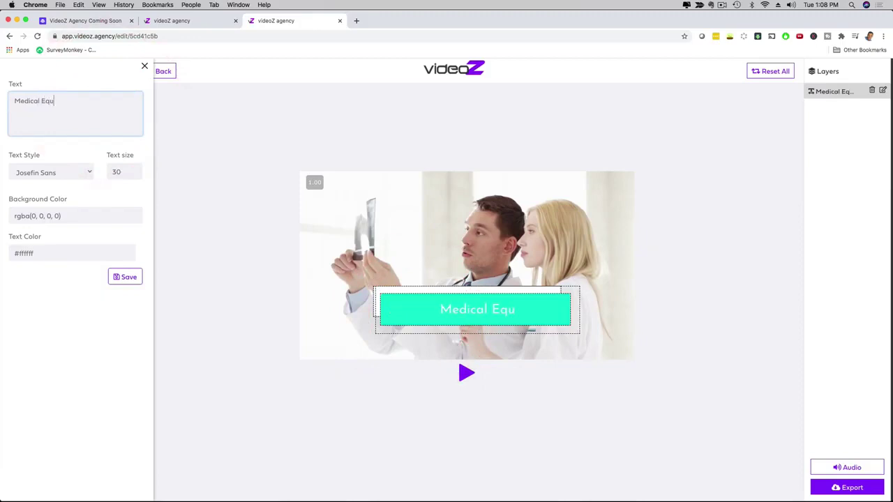
{"action": "type", "text": "ipment"}
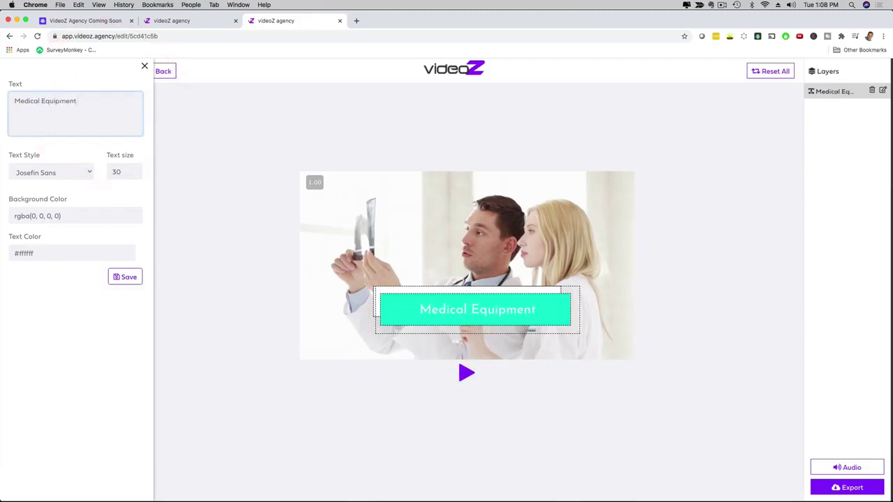
{"action": "type", "text": " In Mi"}
{"action": "key", "text": "BackSpace"}
{"action": "key", "text": "BackSpace"}
{"action": "type", "text": "In Miami"}
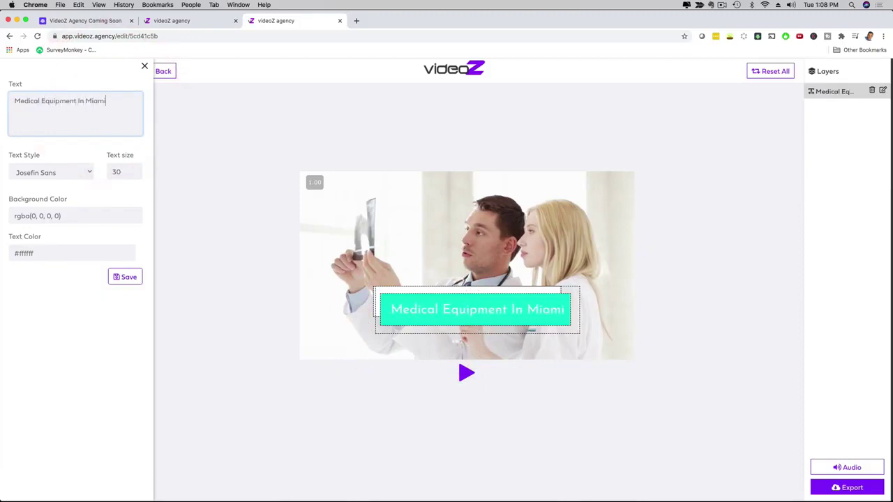
{"action": "left_click", "coordinate": [60, 172]}
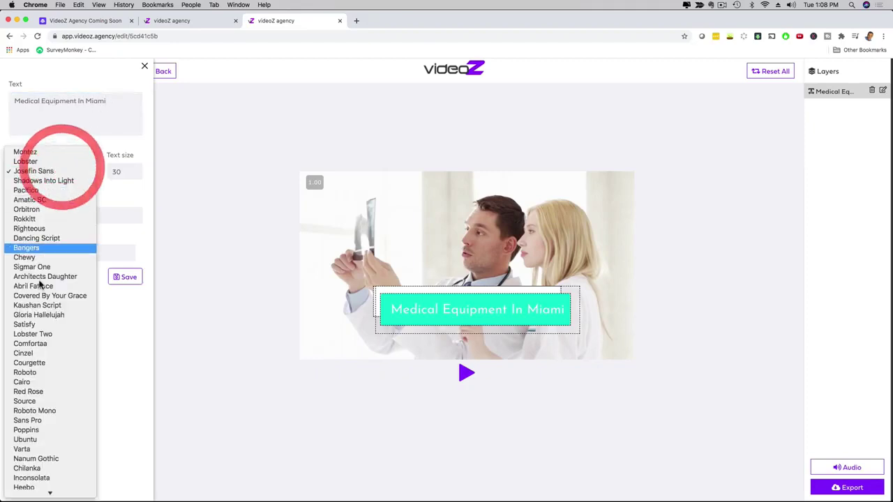
{"action": "left_click", "coordinate": [124, 180]}
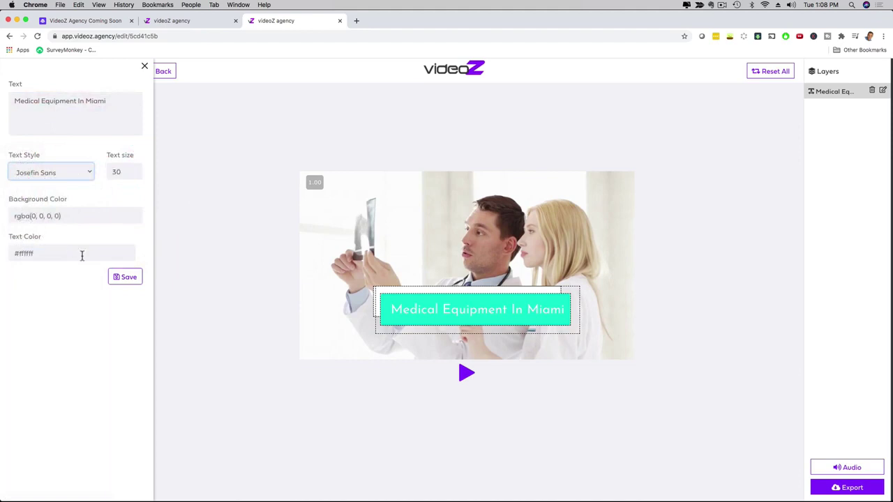
{"action": "left_click", "coordinate": [128, 279]}
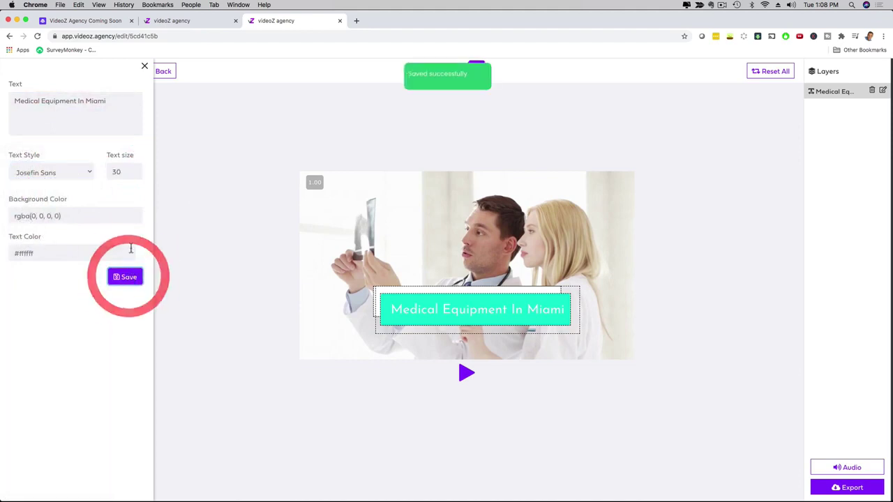
- Replace slide 2's TOP MEDICAL EQUIPMENT caption with 'Cutting Edge Technology' and save it
{"action": "left_click", "coordinate": [145, 68]}
{"action": "left_click", "coordinate": [87, 156]}
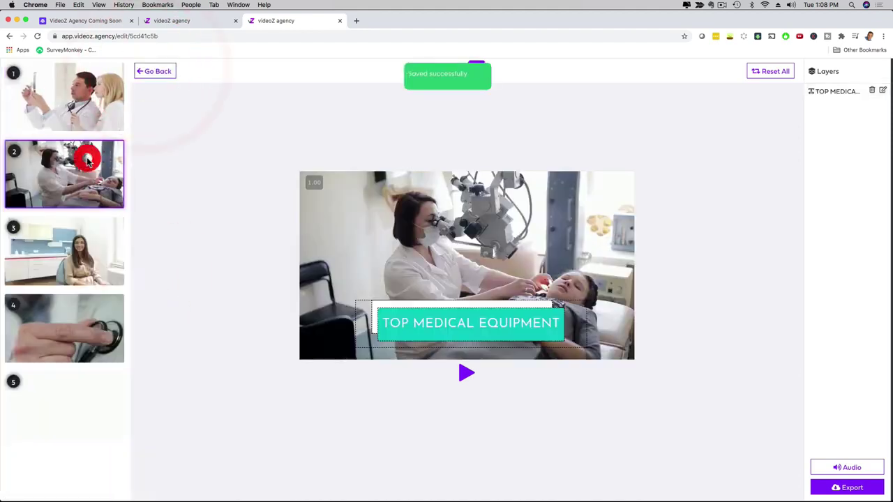
{"action": "left_click", "coordinate": [414, 325]}
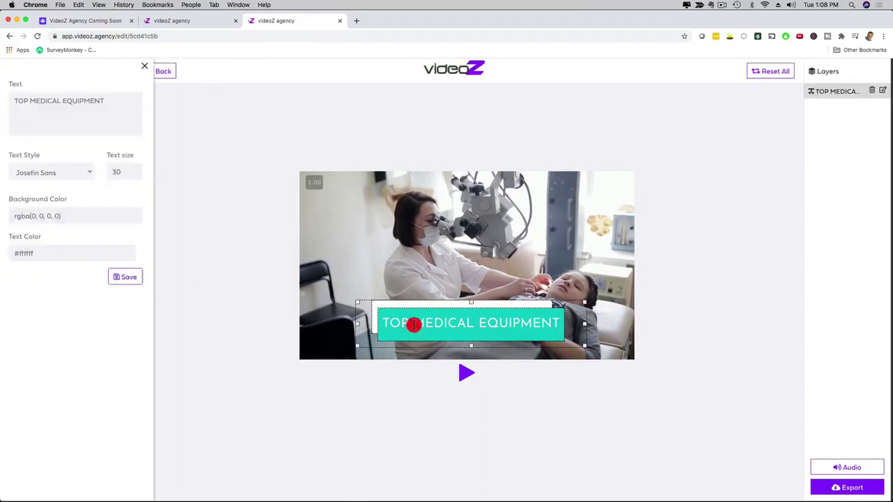
{"action": "left_click_drag", "start_coordinate": [105, 101], "coordinate": [2, 100]}
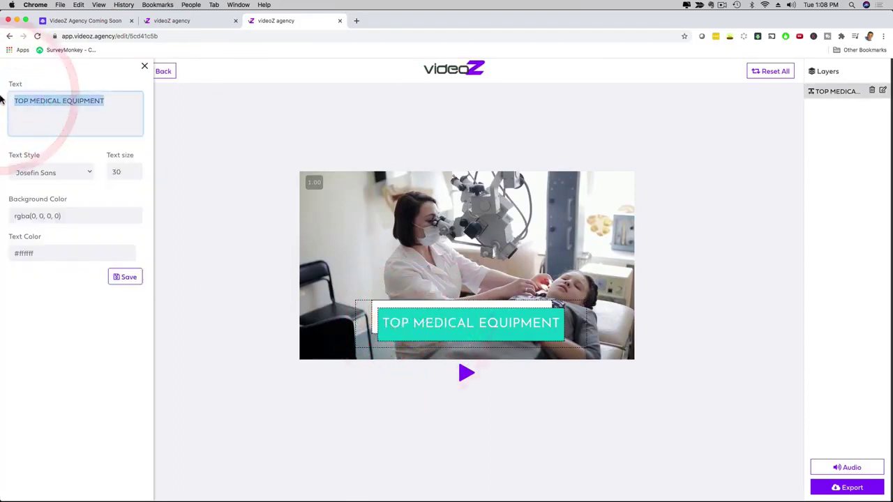
{"action": "type", "text": "Cutting Edge"}
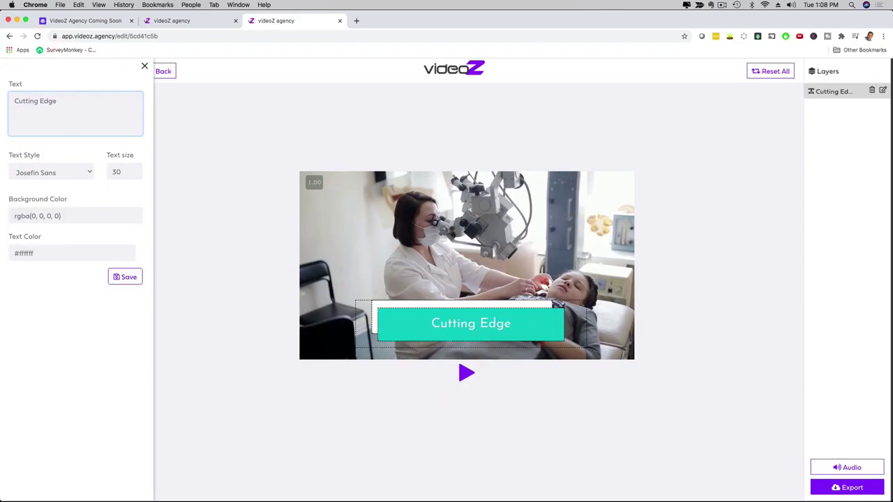
{"action": "type", "text": " Technology"}
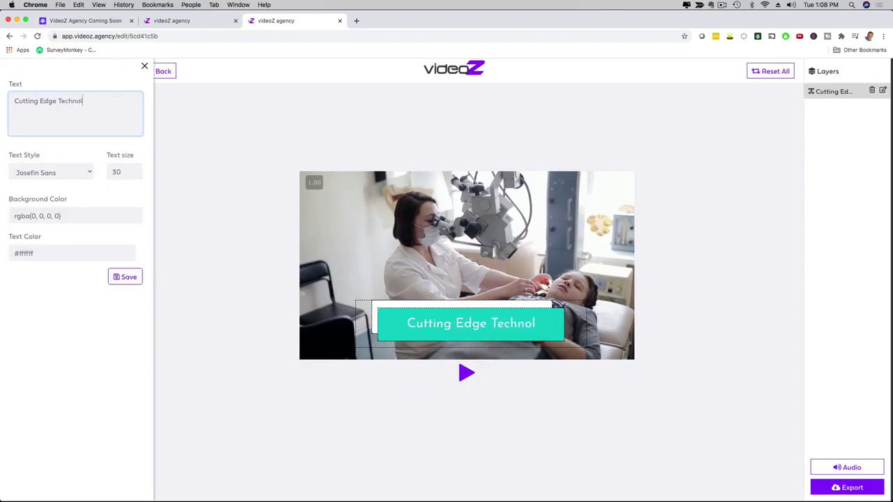
{"action": "left_click", "coordinate": [128, 274]}
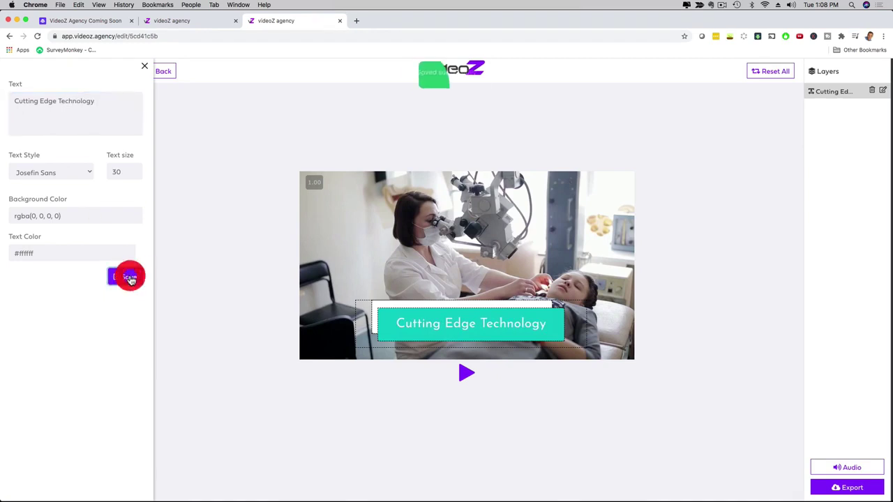
{"action": "left_click", "coordinate": [145, 70]}
{"action": "left_click", "coordinate": [70, 249]}
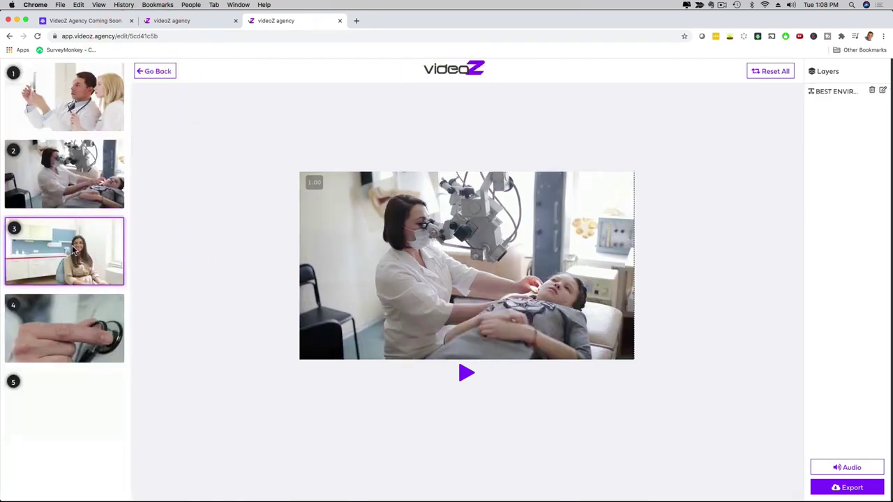
- Check the background audio track from slide 3's editor, then export and publish the Healthcare center video
{"action": "left_click", "coordinate": [882, 90]}
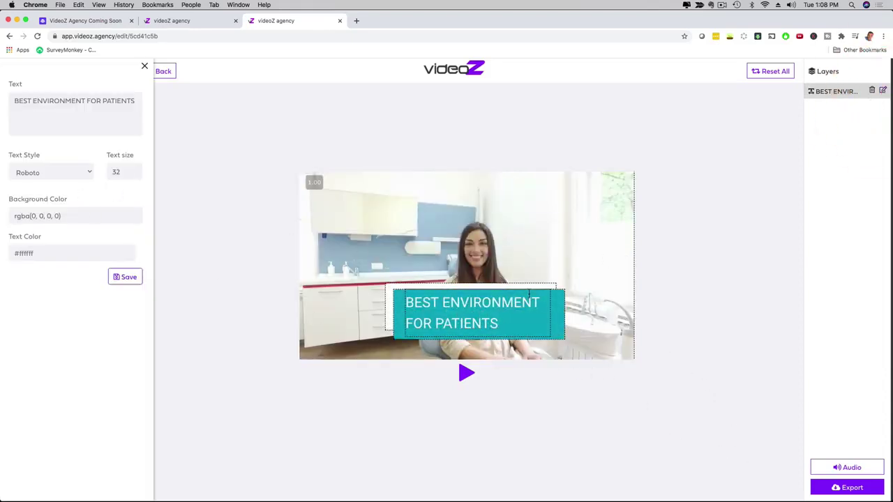
{"action": "left_click", "coordinate": [823, 473]}
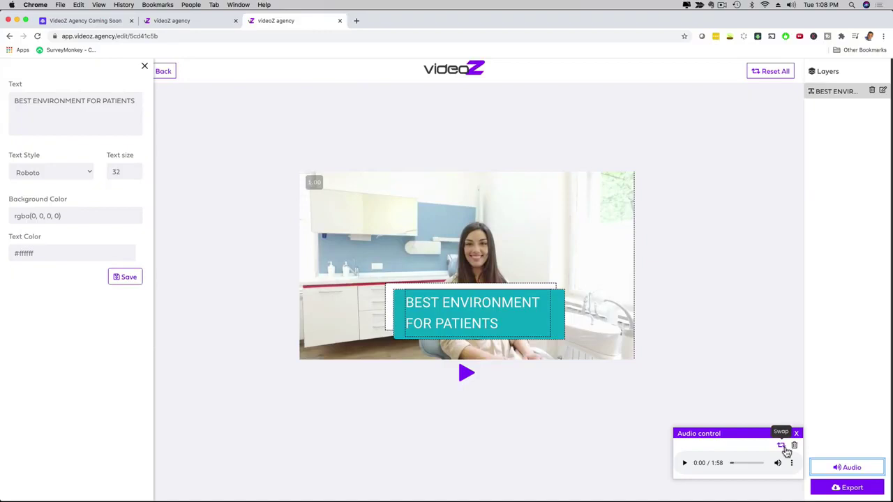
{"action": "left_click", "coordinate": [795, 433]}
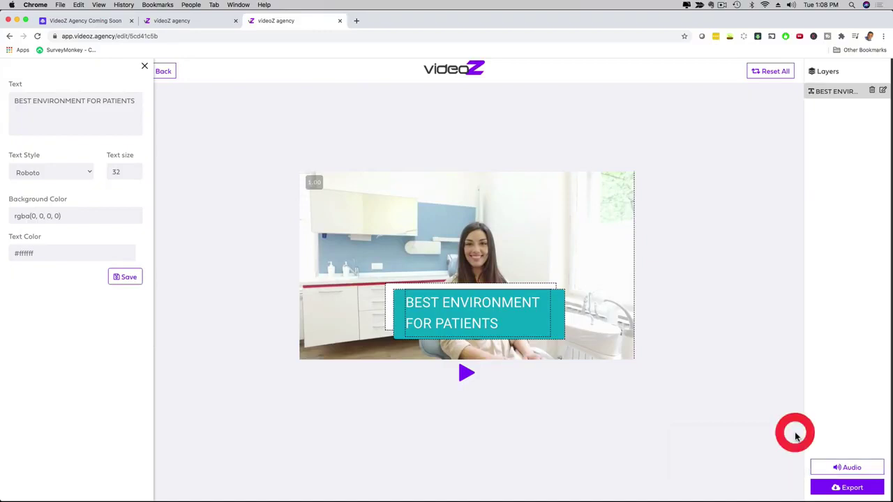
{"action": "left_click", "coordinate": [836, 489]}
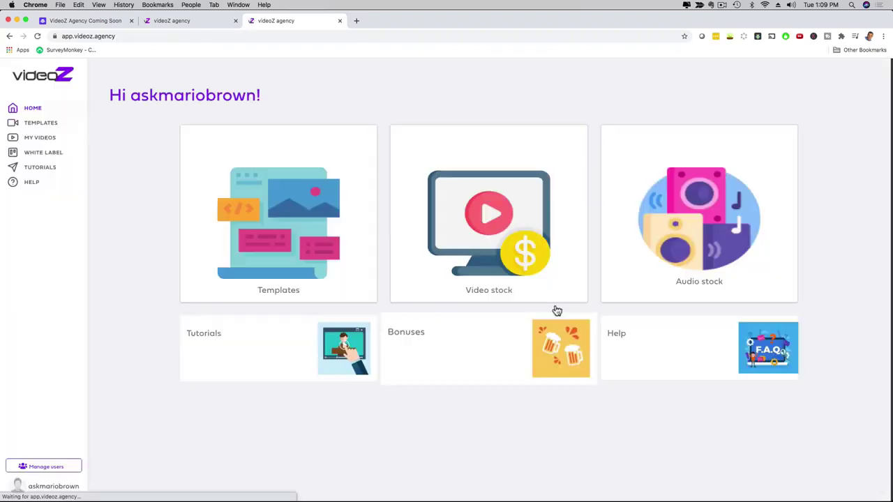
- Scroll through the template gallery, then go to the My Videos library
{"action": "left_click", "coordinate": [40, 123]}
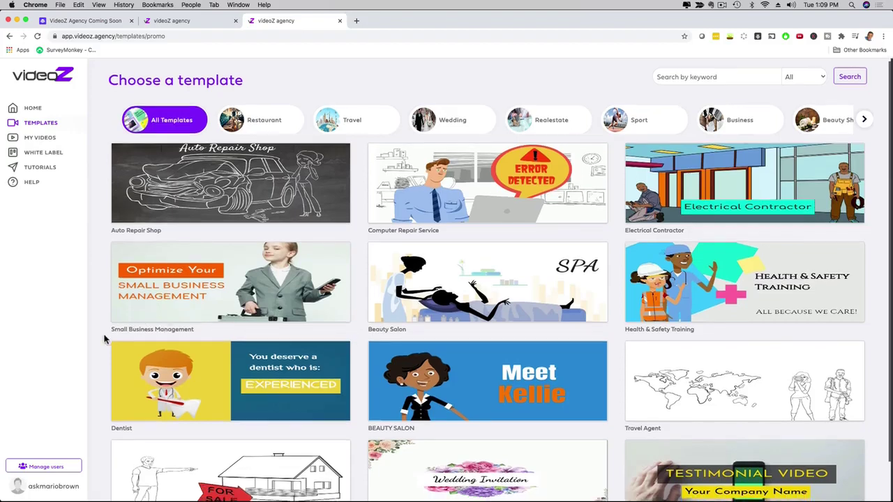
{"action": "scroll", "coordinate": [105, 345], "scroll_direction": "down", "scroll_amount": 3}
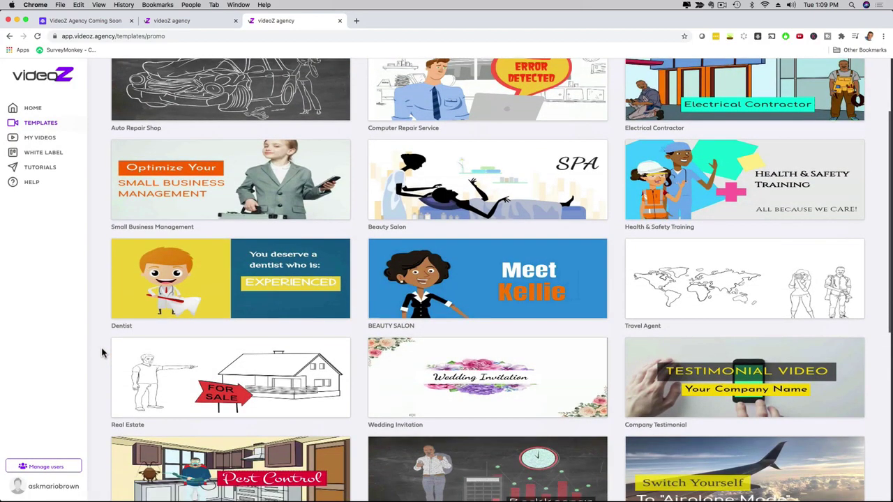
{"action": "scroll", "coordinate": [101, 352], "scroll_direction": "up", "scroll_amount": 3}
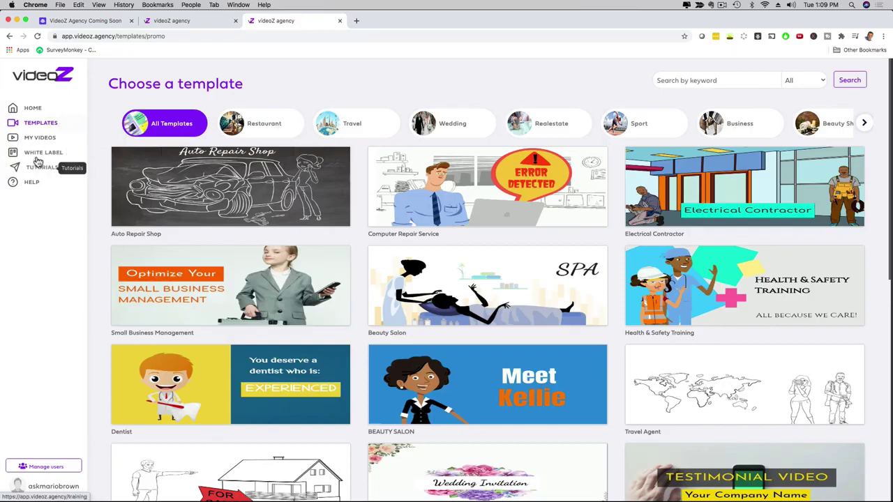
{"action": "left_click", "coordinate": [37, 138]}
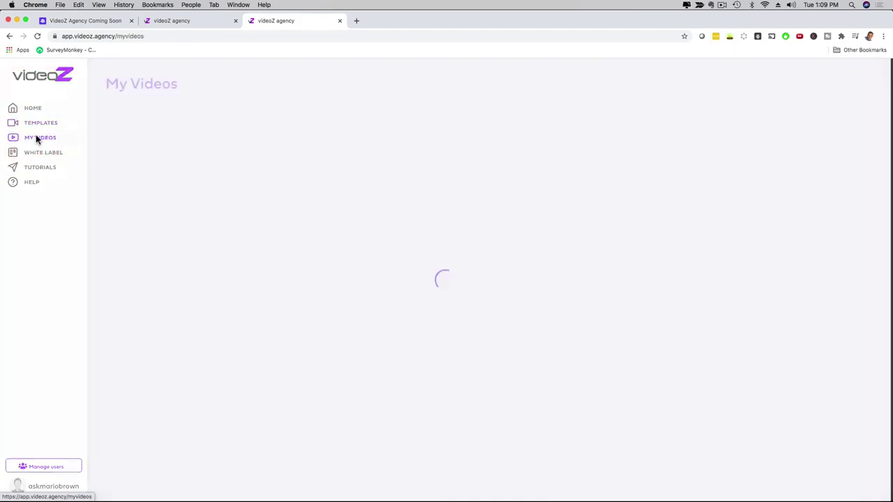
- Play the newest Healthcare center video's preview, seek back to the Cutting Edge Technology scene, then close it
{"action": "scroll", "coordinate": [616, 447], "scroll_direction": "down", "scroll_amount": 2}
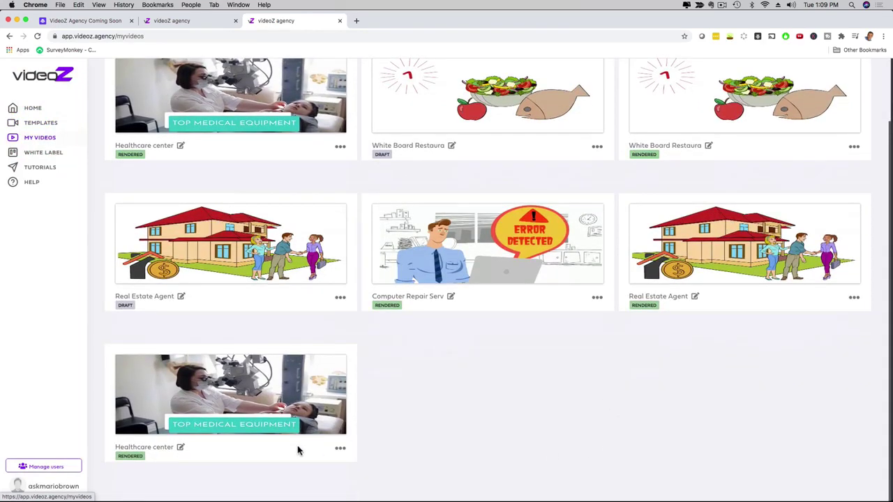
{"action": "left_click", "coordinate": [126, 415]}
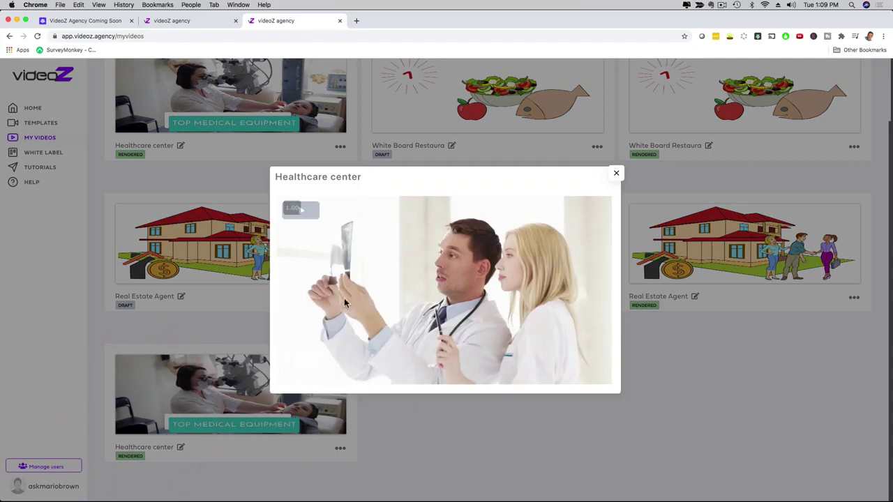
{"action": "left_click", "coordinate": [307, 212]}
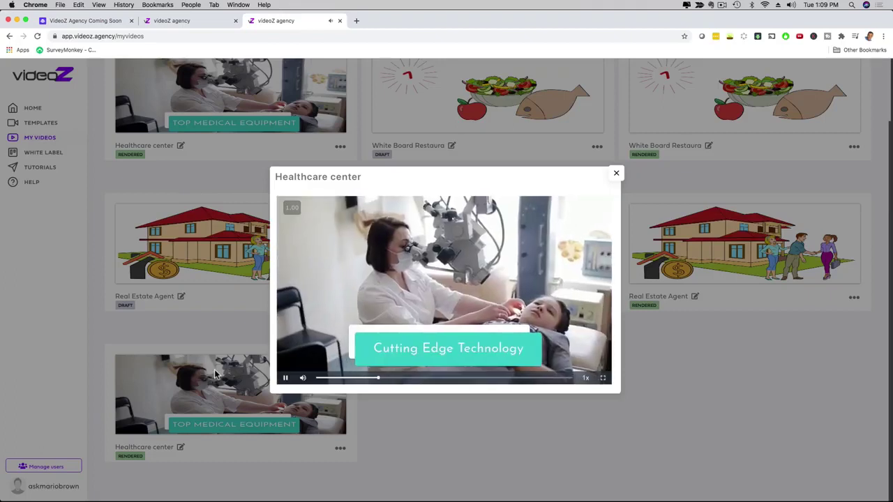
{"action": "left_click", "coordinate": [286, 378]}
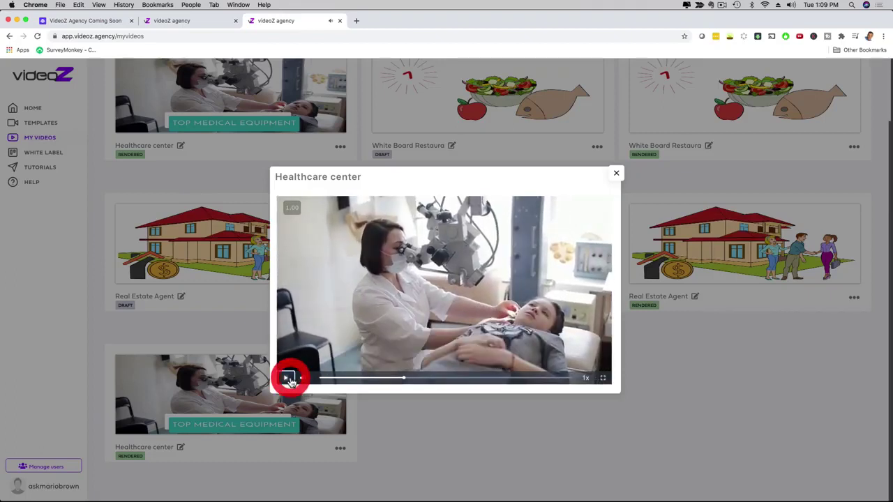
{"action": "left_click", "coordinate": [382, 378]}
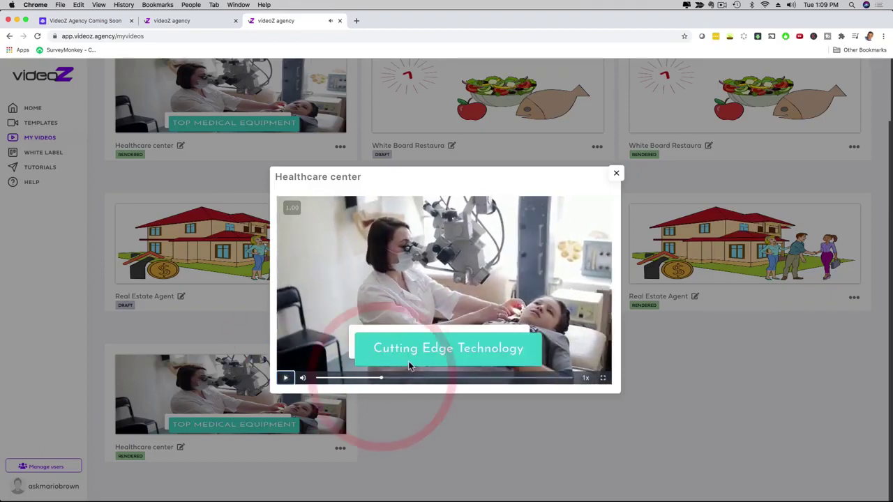
{"action": "left_click", "coordinate": [617, 174]}
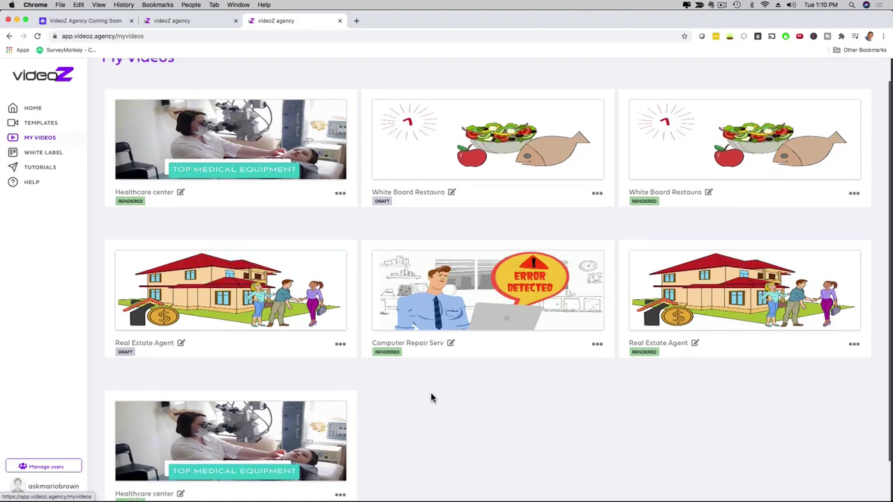
- Return to the Choose a template gallery from the My Videos library
{"action": "scroll", "coordinate": [431, 397], "scroll_direction": "up", "scroll_amount": 1}
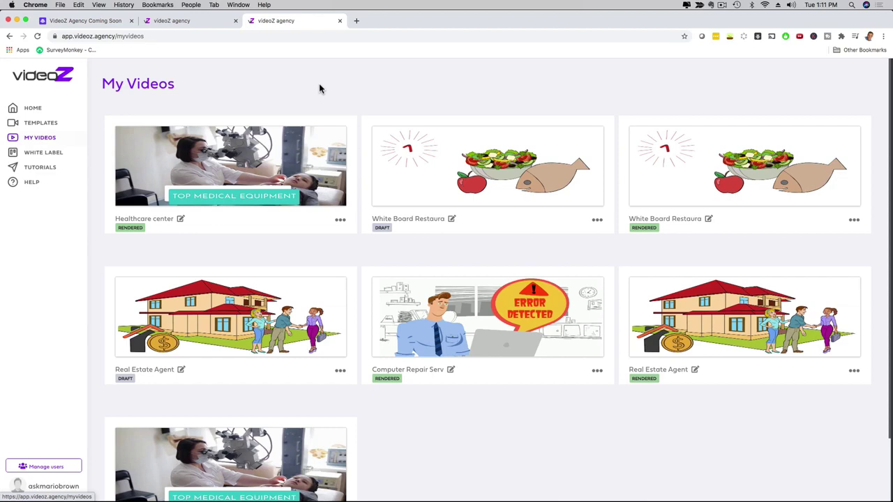
{"action": "left_click", "coordinate": [41, 124]}
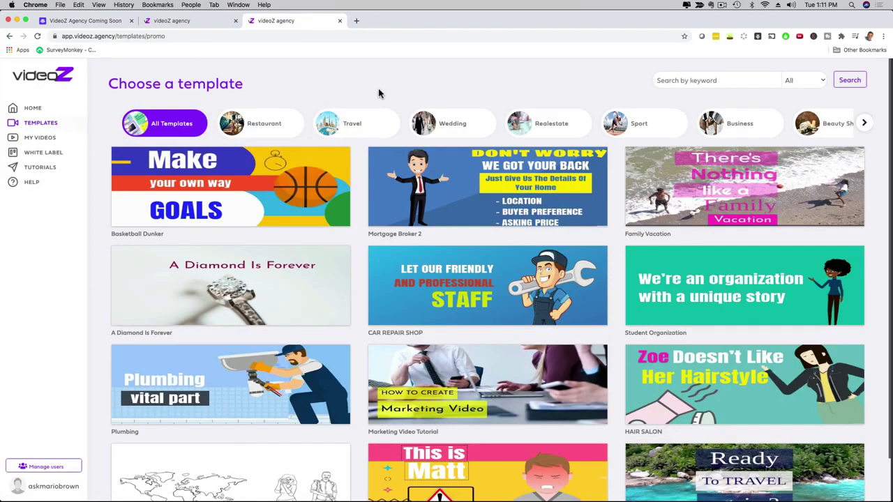
- Duplicate the last Healthcare center video in My Videos, then go back to the home dashboard
{"action": "left_click", "coordinate": [40, 138]}
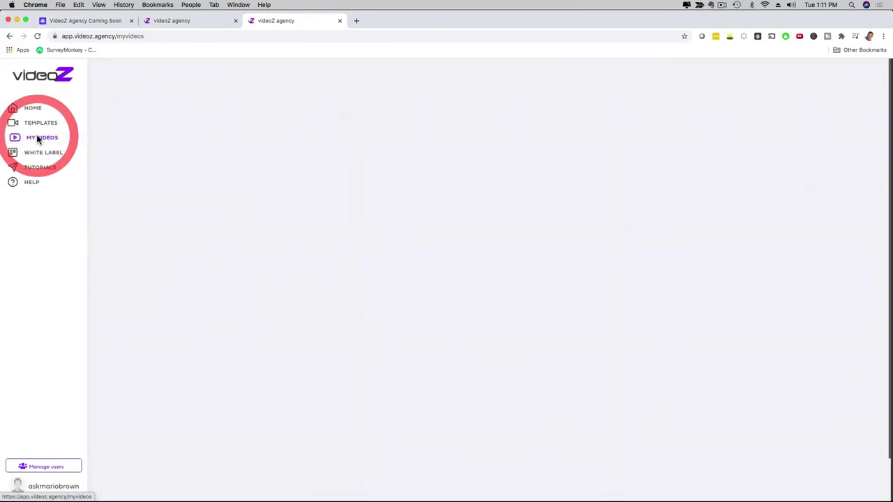
{"action": "scroll", "coordinate": [453, 376], "scroll_direction": "down", "scroll_amount": 1}
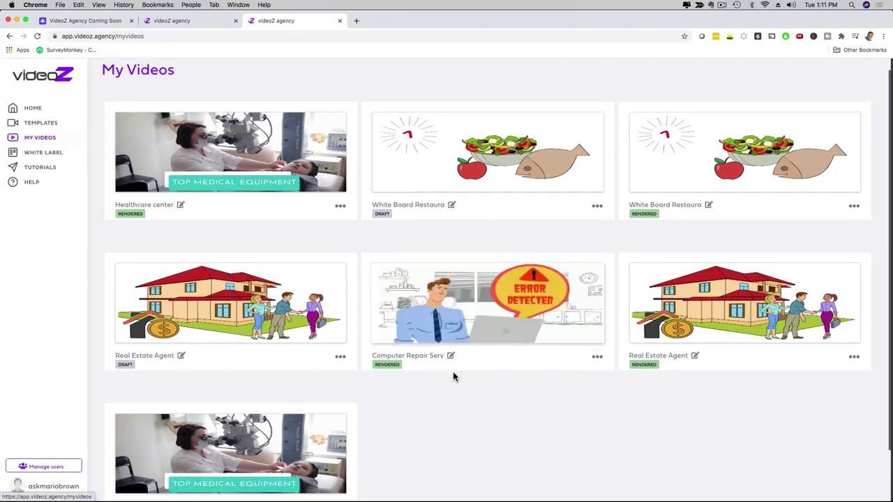
{"action": "scroll", "coordinate": [454, 376], "scroll_direction": "down", "scroll_amount": 2}
{"action": "left_click", "coordinate": [340, 448]}
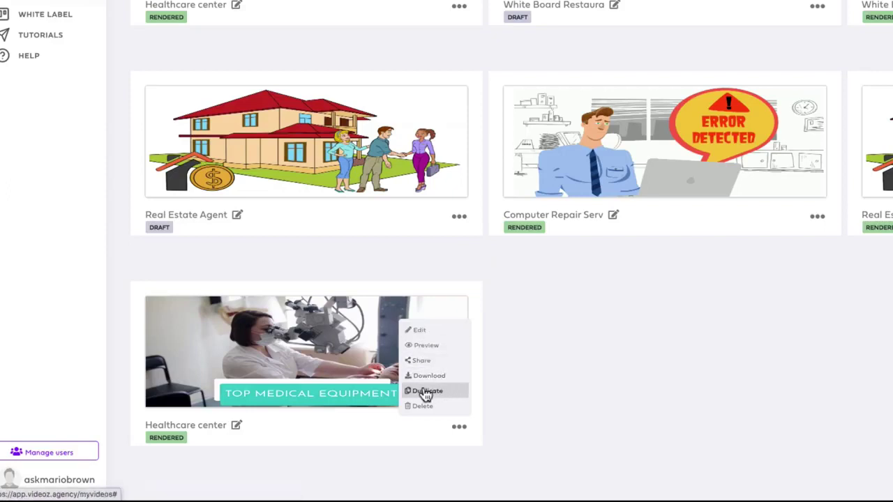
{"action": "left_click", "coordinate": [425, 392]}
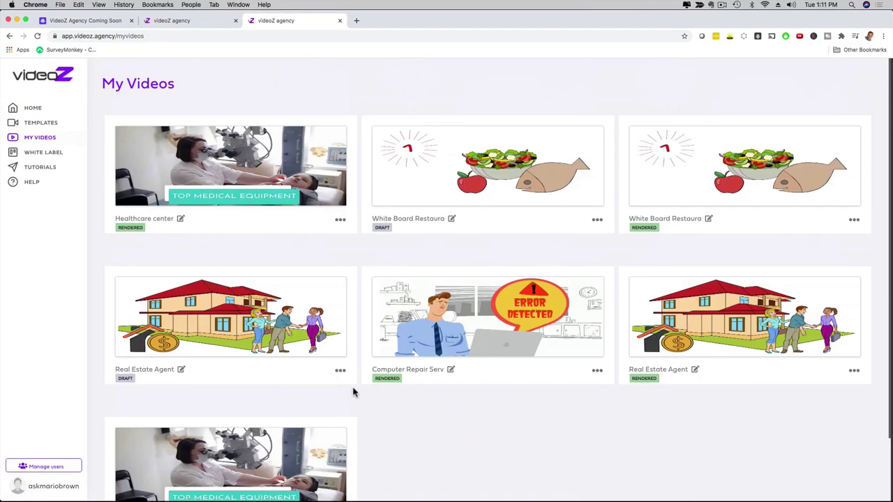
{"action": "left_click", "coordinate": [31, 108]}
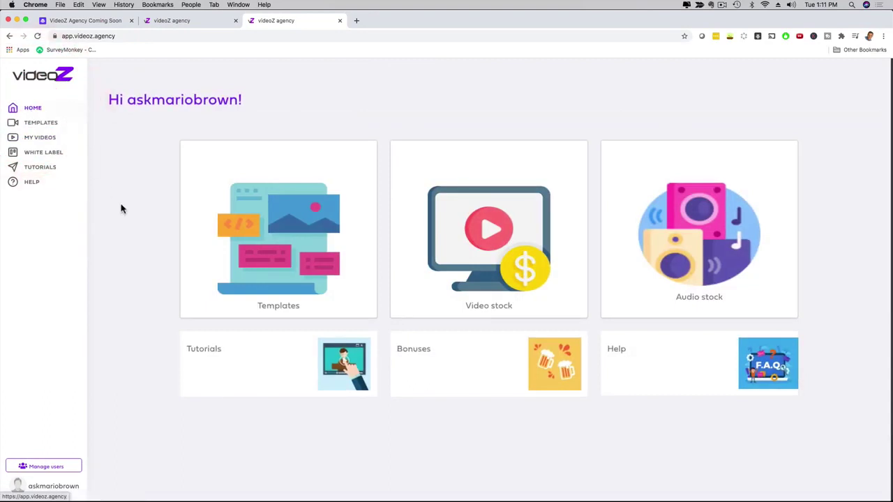